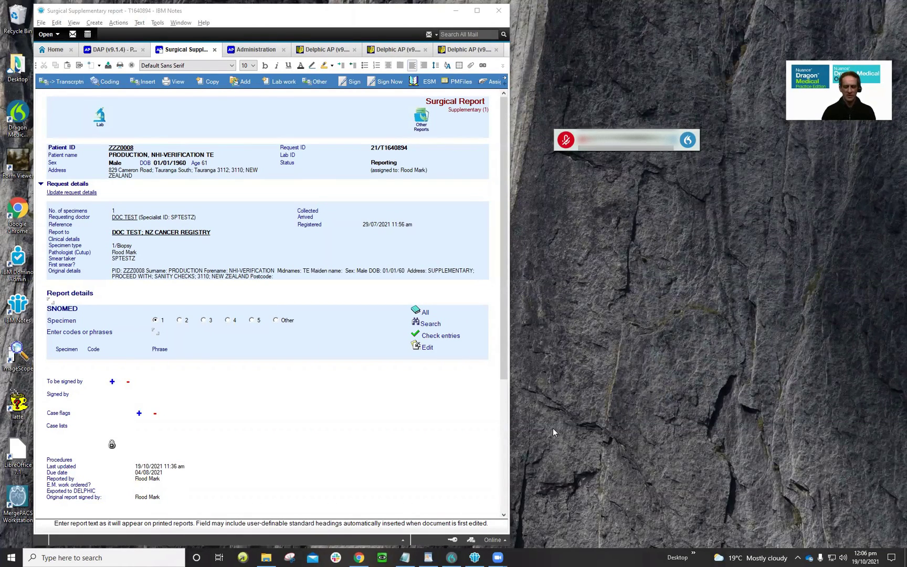
From the DragonBar menu, open Manage Auto-texts, which shows the existing 'act' entry
{"action": "left_click", "coordinate": [684, 142]}
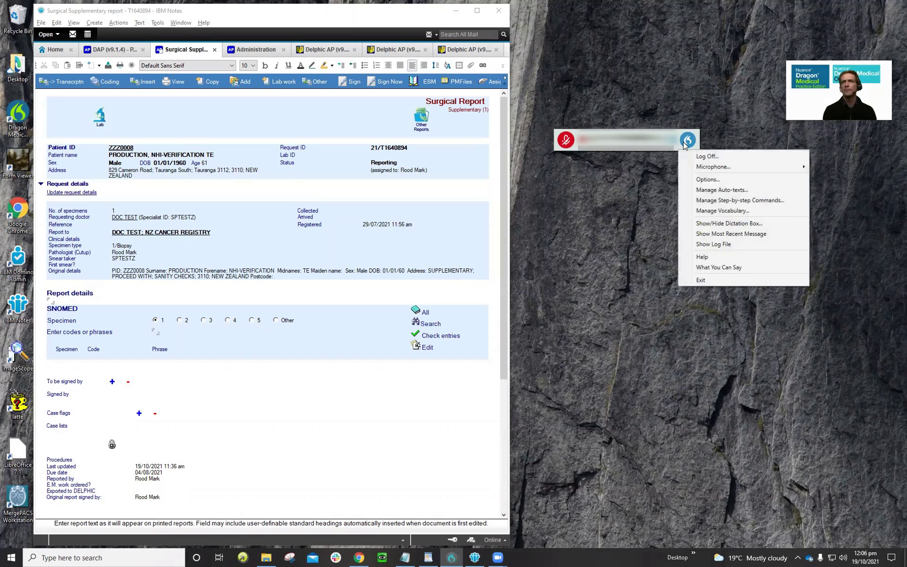
{"action": "left_click", "coordinate": [726, 191]}
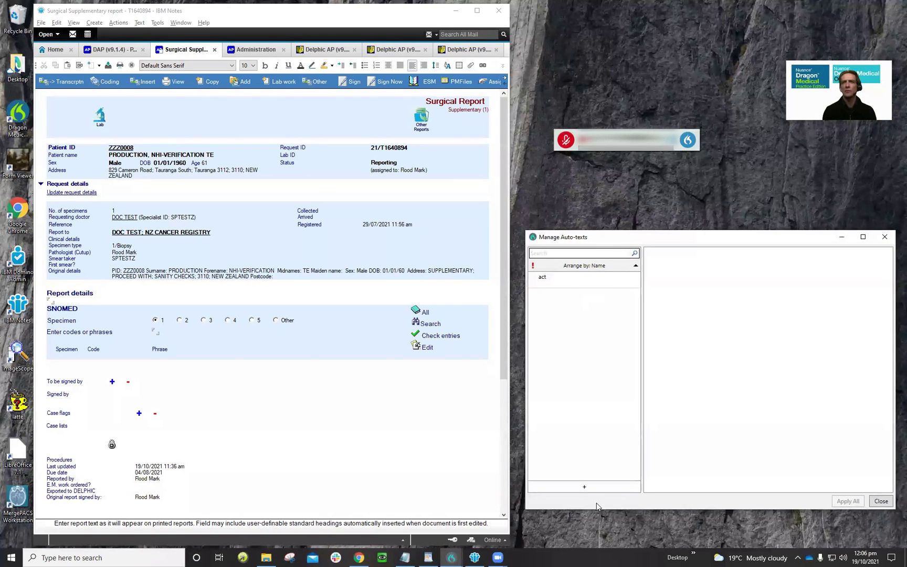
Add an auto-text named 'code appendix2' with spoken form 'code appendix two'
{"action": "left_click", "coordinate": [584, 486]}
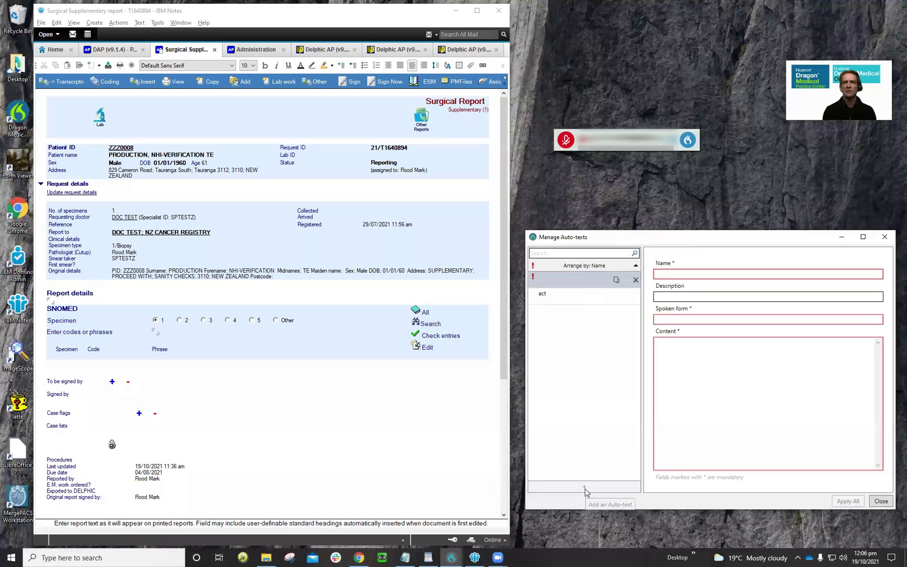
{"action": "left_click", "coordinate": [669, 274]}
{"action": "type", "text": "code "}
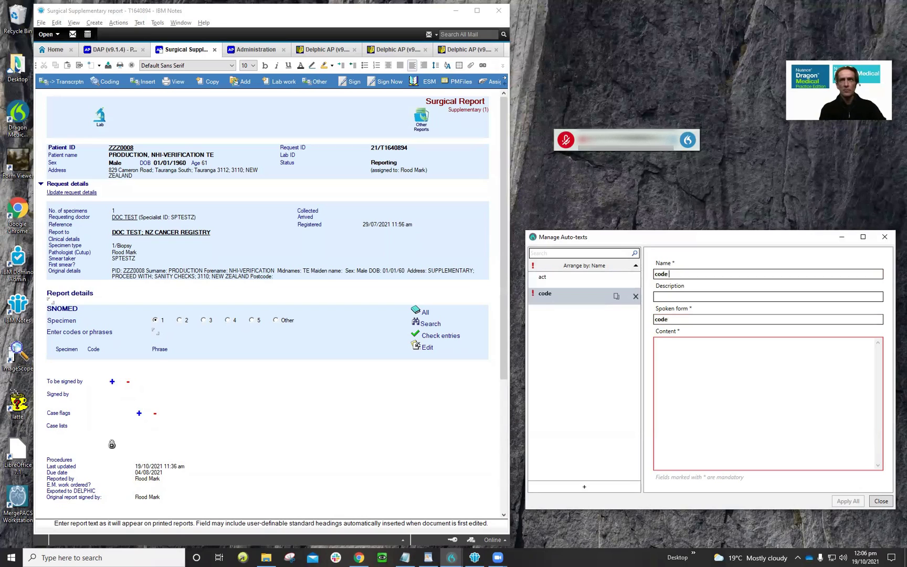
{"action": "type", "text": "appen"}
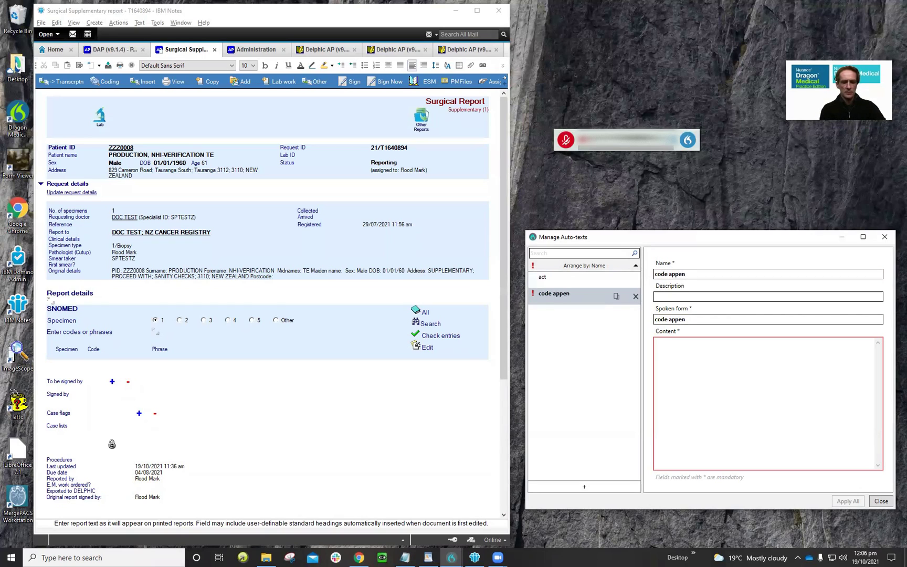
{"action": "type", "text": "dix2"}
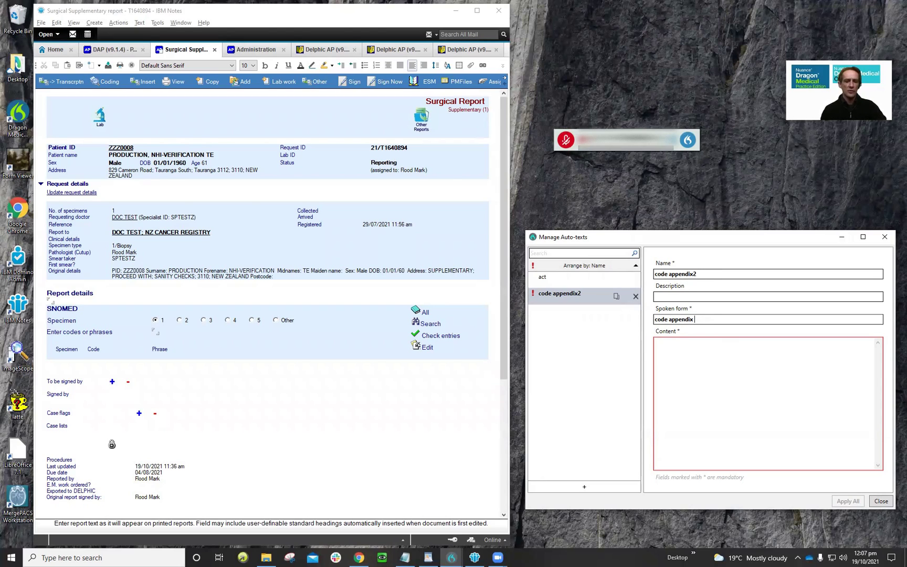
{"action": "type", "text": "two"}
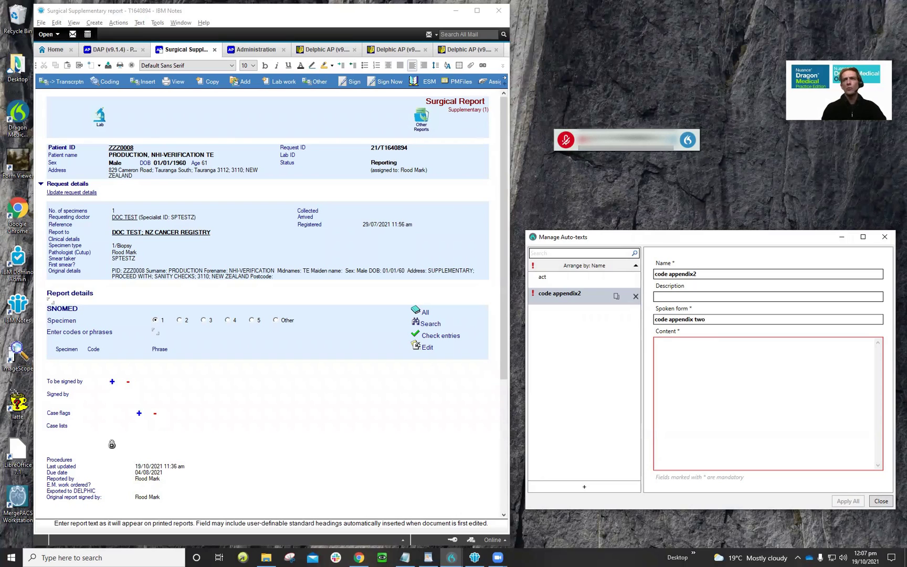
Paste the appendix protocol template into the code appendix2 content and apply all changes
{"action": "left_click", "coordinate": [694, 360]}
{"action": "key", "text": "ctrl+v"}
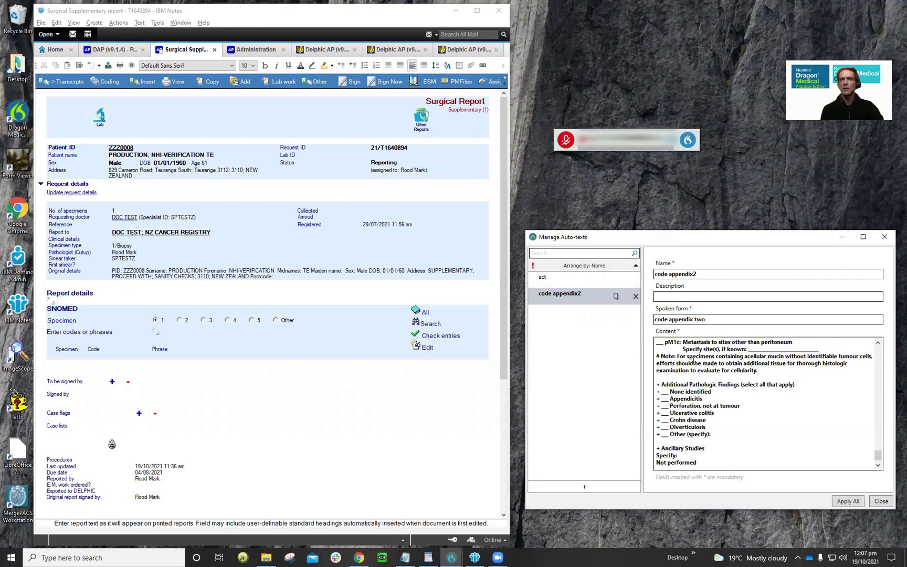
{"action": "left_click", "coordinate": [877, 451]}
{"action": "scroll", "coordinate": [885, 392], "scroll_direction": "down", "scroll_amount": 8}
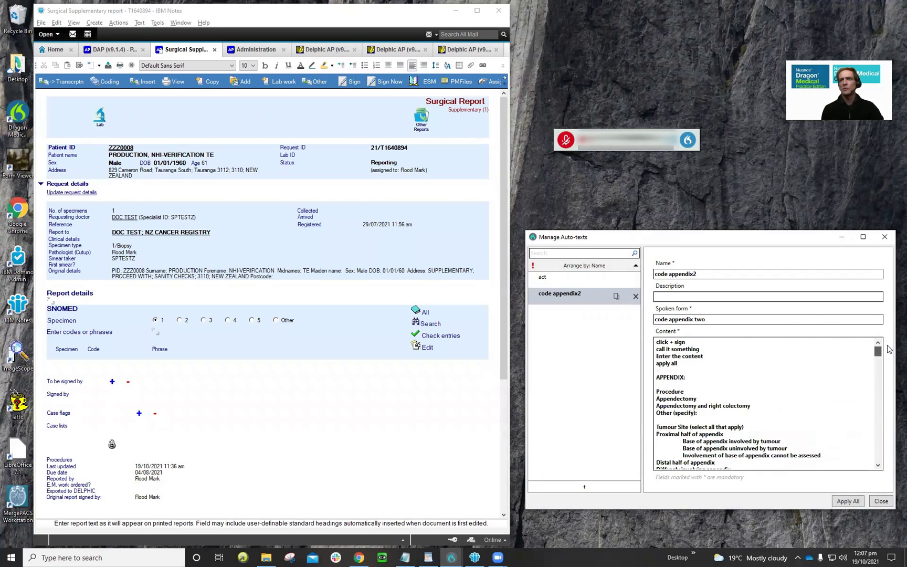
{"action": "scroll", "coordinate": [883, 416], "scroll_direction": "up", "scroll_amount": 10}
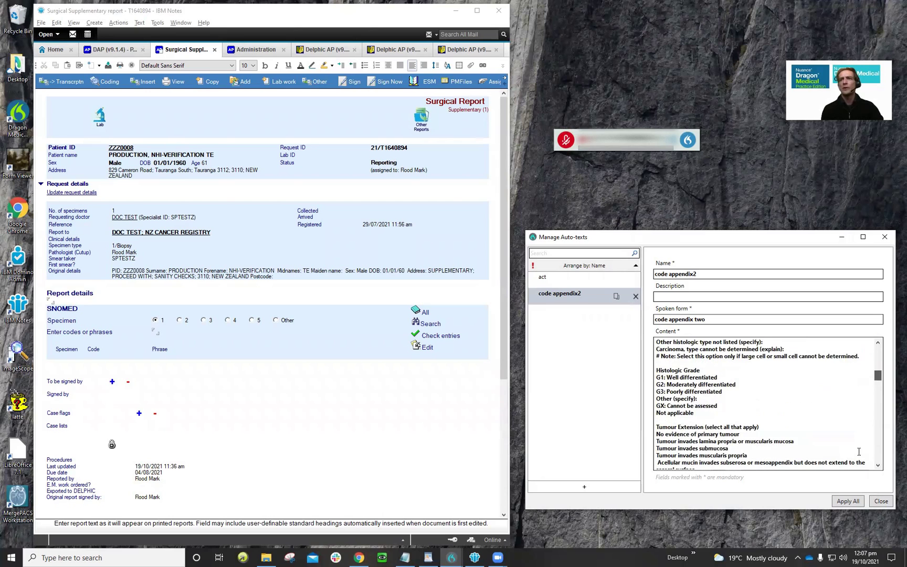
{"action": "left_click", "coordinate": [848, 501]}
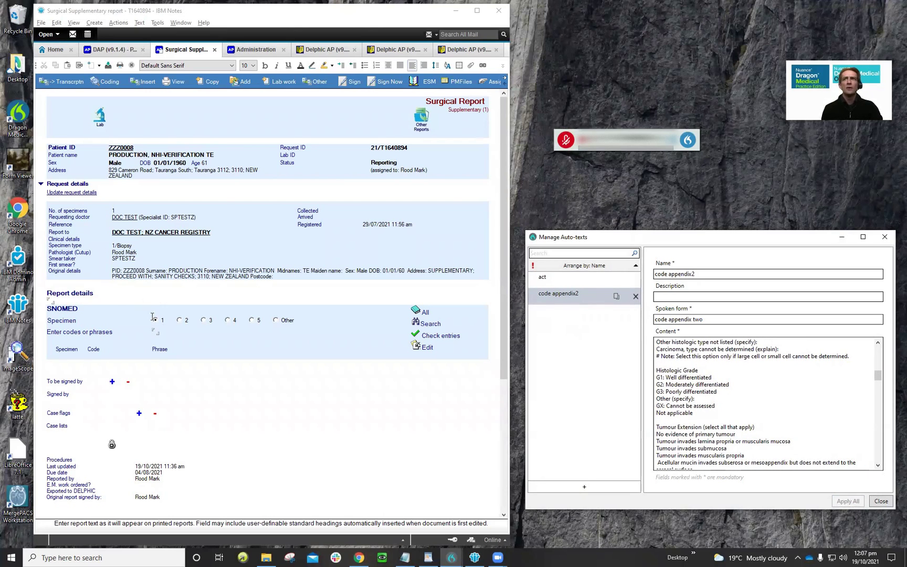
{"action": "left_click", "coordinate": [50, 303]}
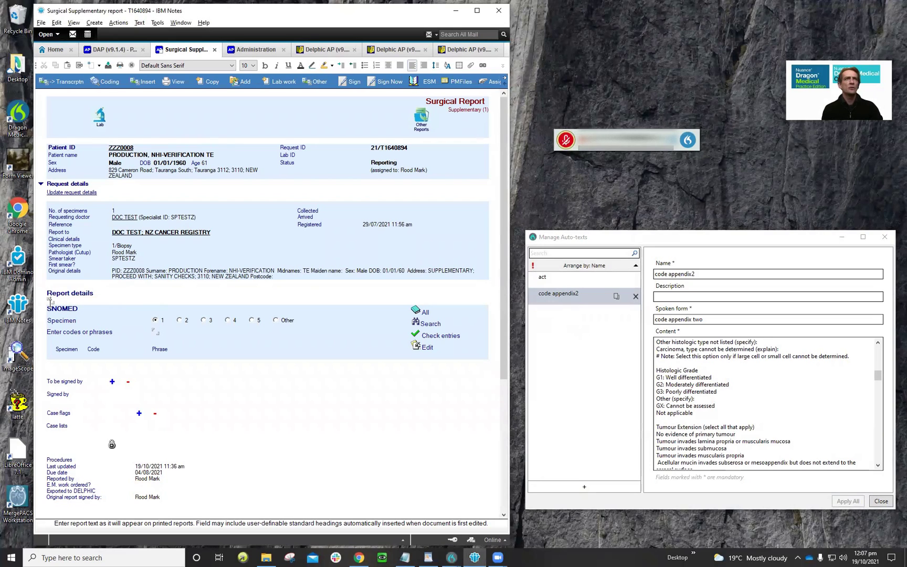
{"action": "left_click", "coordinate": [565, 140]}
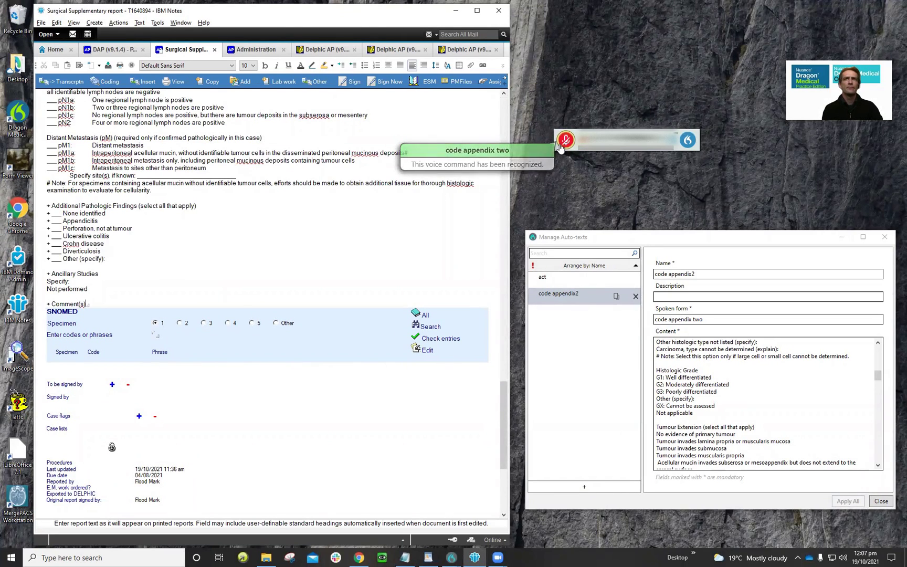
{"action": "scroll", "coordinate": [241, 303], "scroll_direction": "up", "scroll_amount": 3}
{"action": "scroll", "coordinate": [241, 303], "scroll_direction": "up", "scroll_amount": 20}
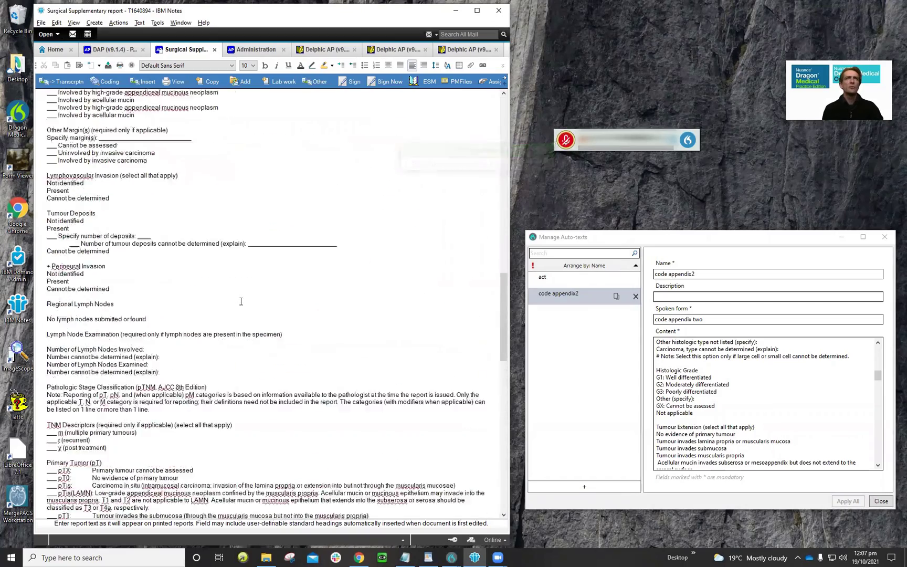
{"action": "left_click_drag", "start_coordinate": [502, 303], "coordinate": [515, 192]}
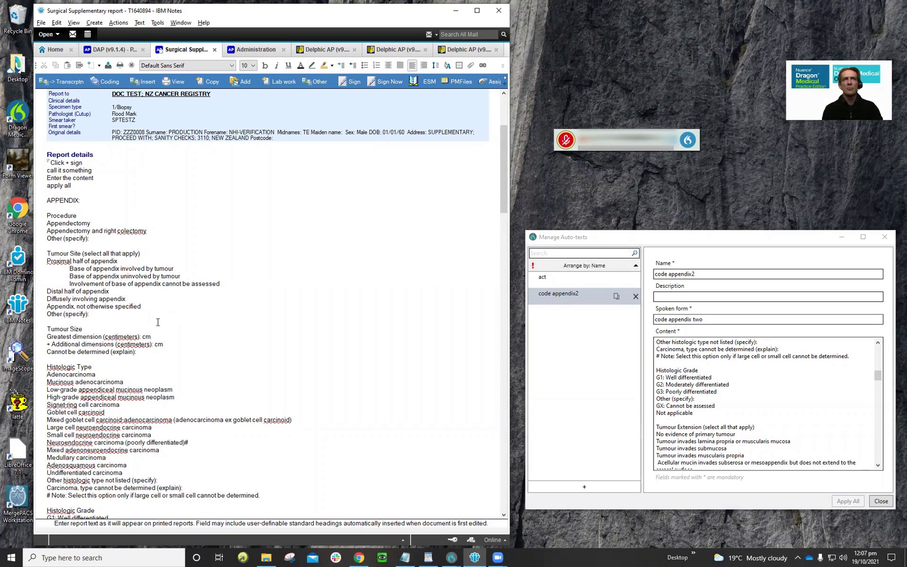
{"action": "scroll", "coordinate": [176, 316], "scroll_direction": "down", "scroll_amount": 1}
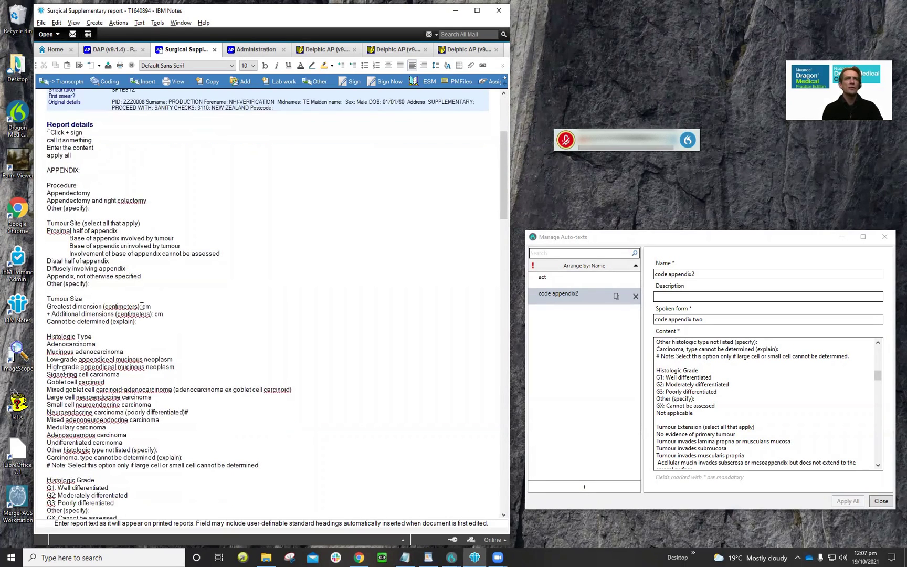
{"action": "left_click", "coordinate": [141, 306]}
{"action": "type", "text": "[]"}
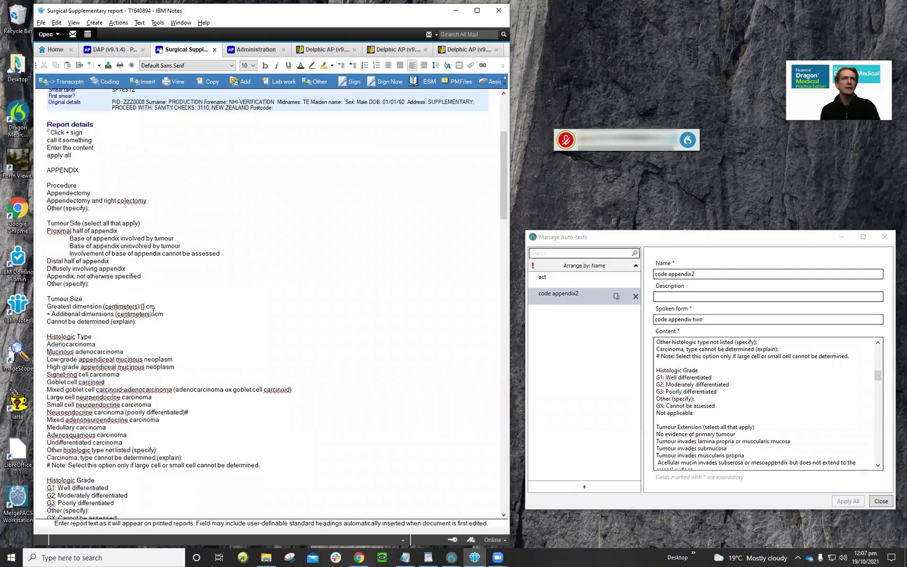
{"action": "key", "text": "BackSpace"}
{"action": "key", "text": "BackSpace"}
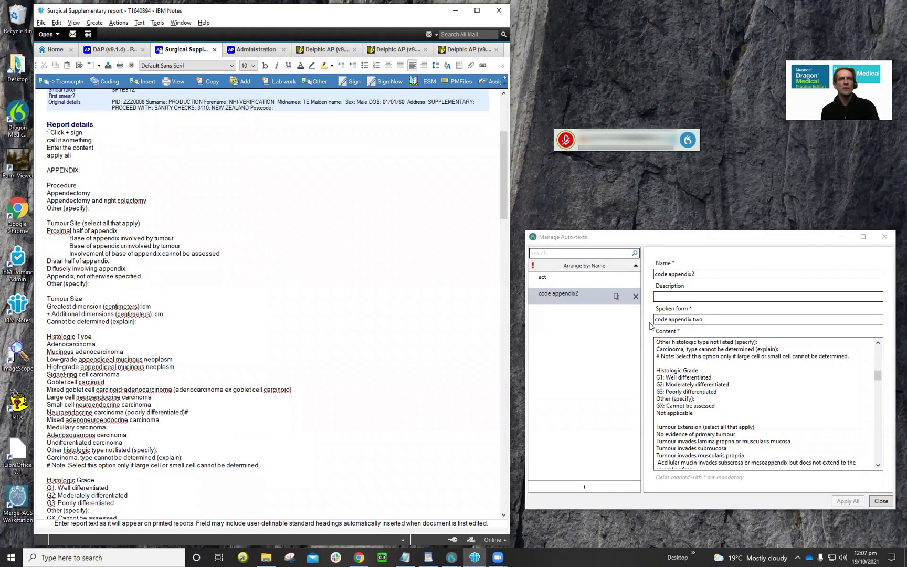
{"action": "left_click", "coordinate": [743, 364]}
{"action": "scroll", "coordinate": [753, 383], "scroll_direction": "down", "scroll_amount": 4}
{"action": "left_click", "coordinate": [221, 307]}
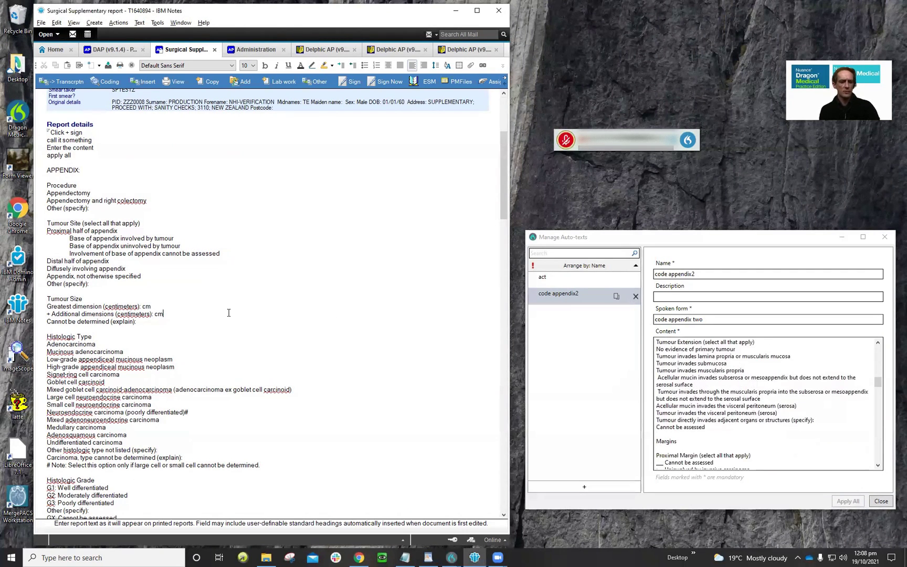
{"action": "key", "text": "ctrl+a"}
{"action": "key", "text": "Delete"}
{"action": "left_click", "coordinate": [734, 340]}
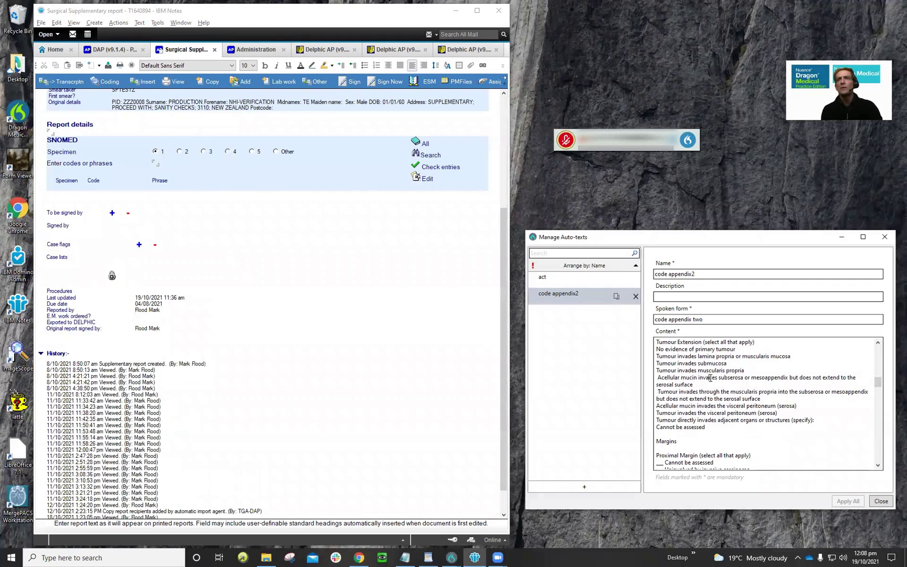
Insert empty [] fields before 'cm' on the Greatest and Additional dimensions lines, then apply
{"action": "scroll", "coordinate": [722, 378], "scroll_direction": "up", "scroll_amount": 10}
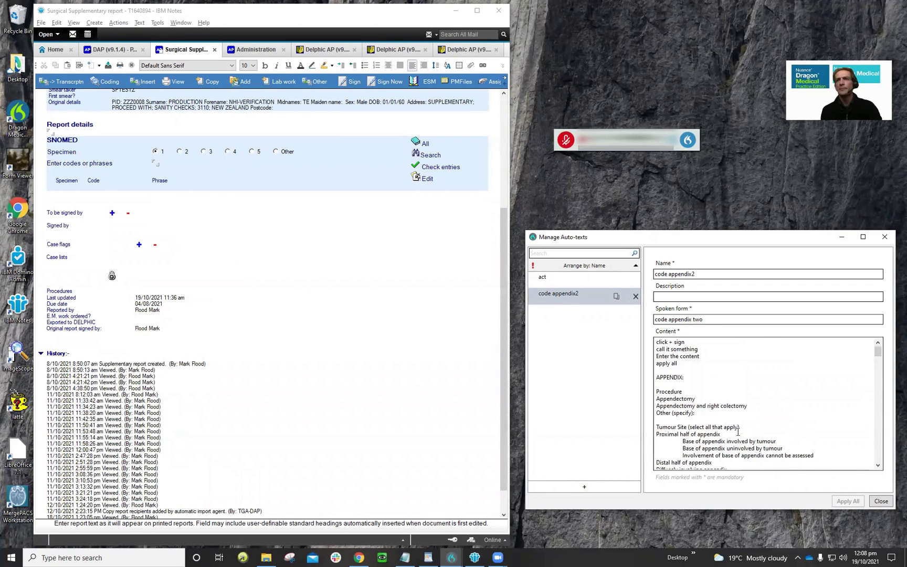
{"action": "scroll", "coordinate": [734, 427], "scroll_direction": "down", "scroll_amount": 5}
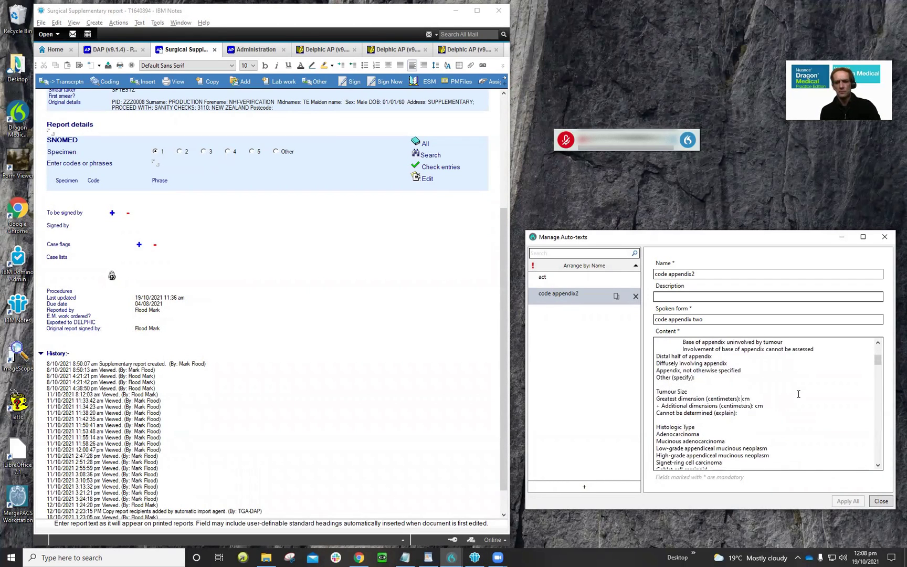
{"action": "type", "text": "[]"}
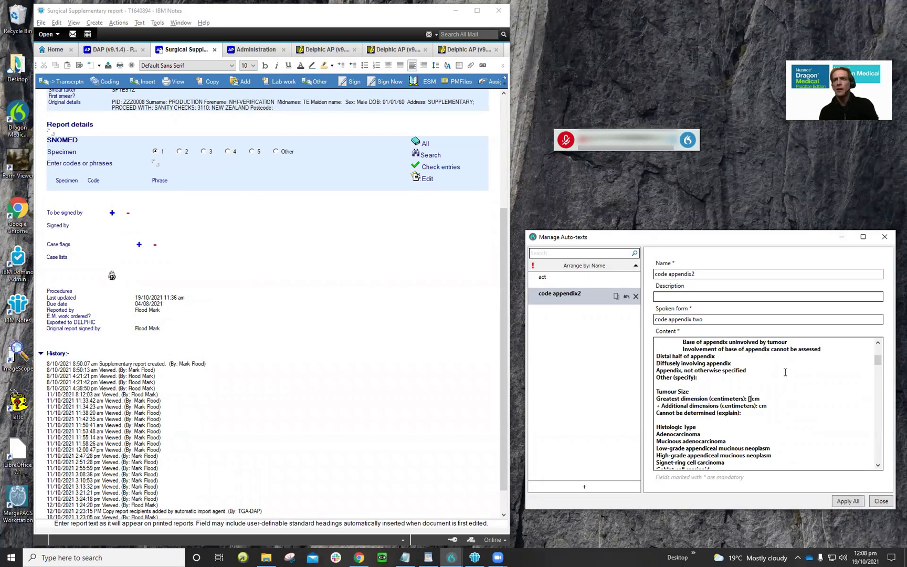
{"action": "left_click", "coordinate": [758, 406]}
{"action": "type", "text": "[]"}
{"action": "left_click", "coordinate": [842, 501]}
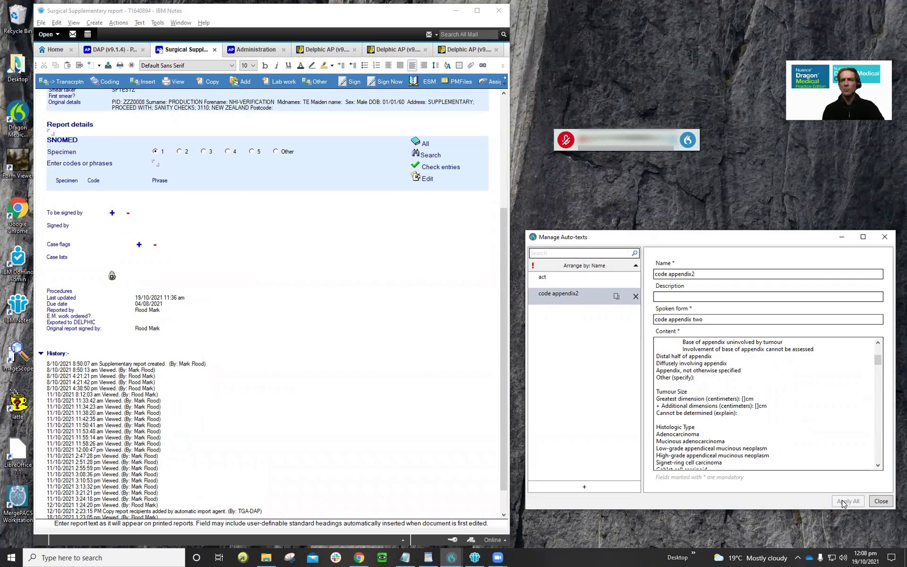
{"action": "left_click", "coordinate": [55, 128]}
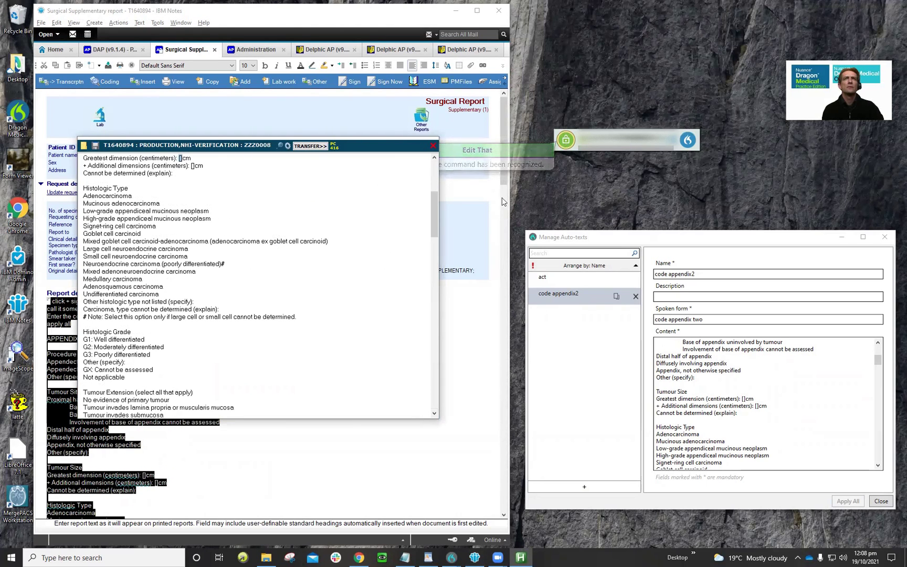
Say 'previous field' with the microphone on, then scroll up and close the dictation box
{"action": "left_click", "coordinate": [565, 140]}
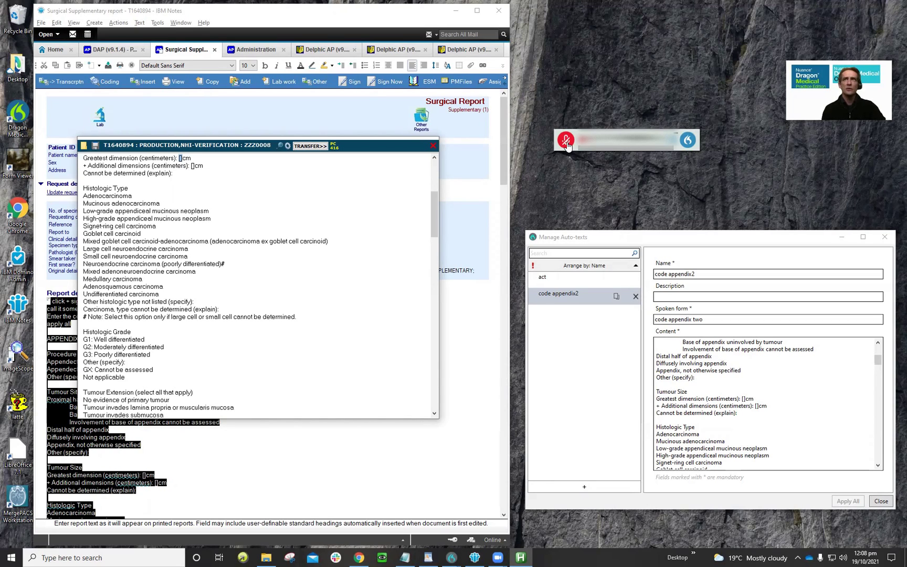
{"action": "left_click", "coordinate": [566, 141]}
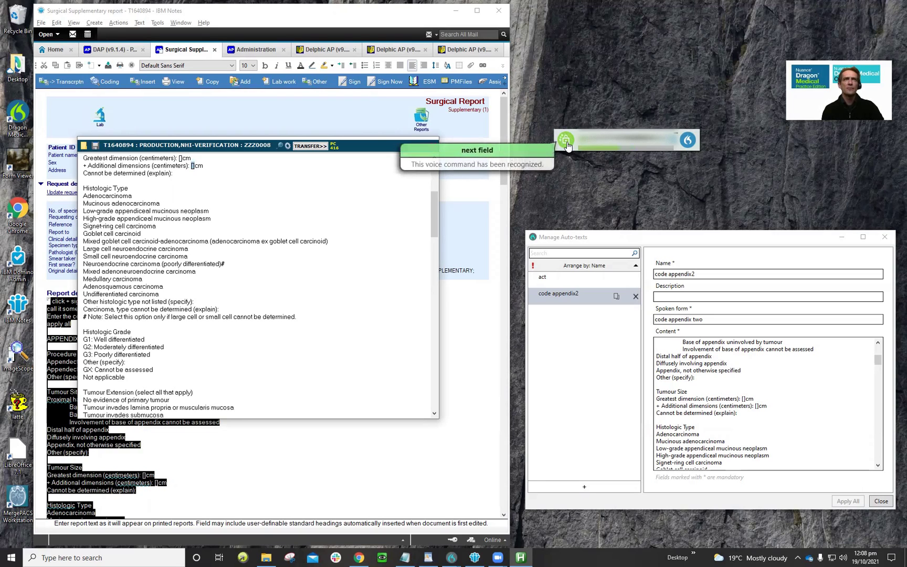
{"action": "left_click", "coordinate": [566, 141]}
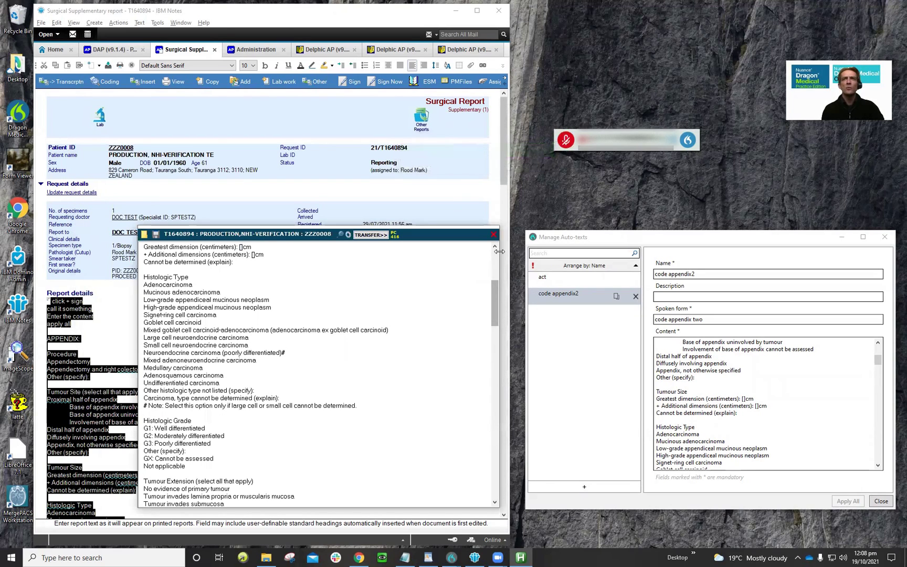
{"action": "left_click_drag", "start_coordinate": [496, 300], "coordinate": [495, 263]}
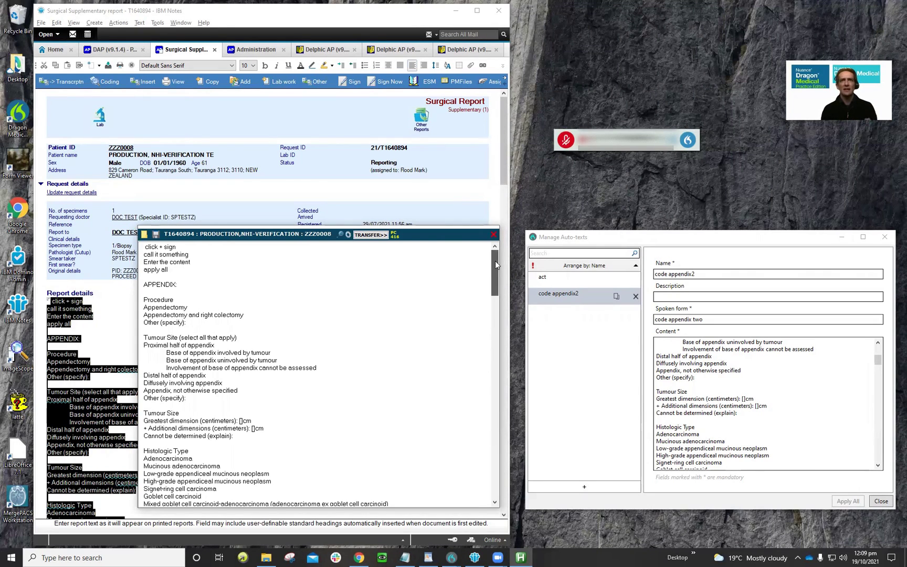
{"action": "left_click", "coordinate": [493, 235]}
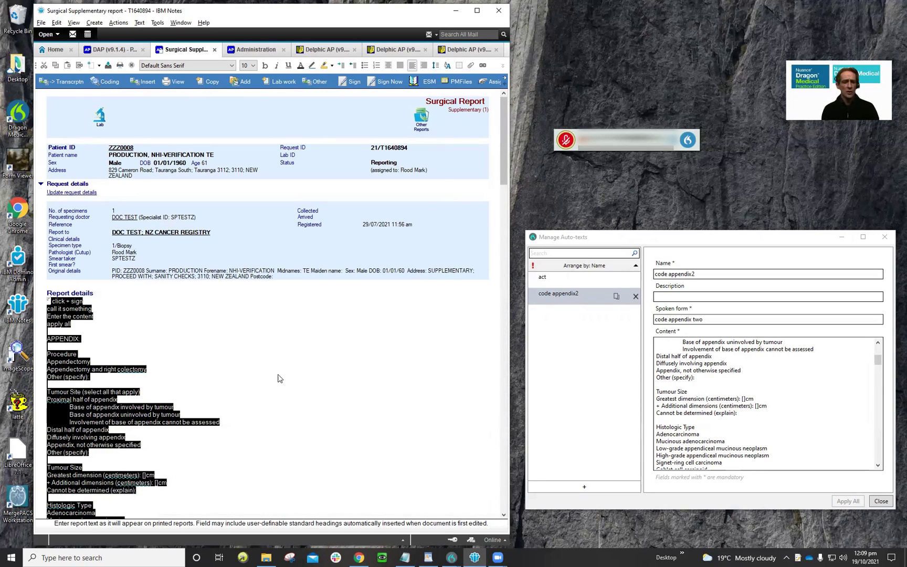
Delete the report's appendix text and open the Stored Text dictionary in Administration
{"action": "key", "text": "Delete"}
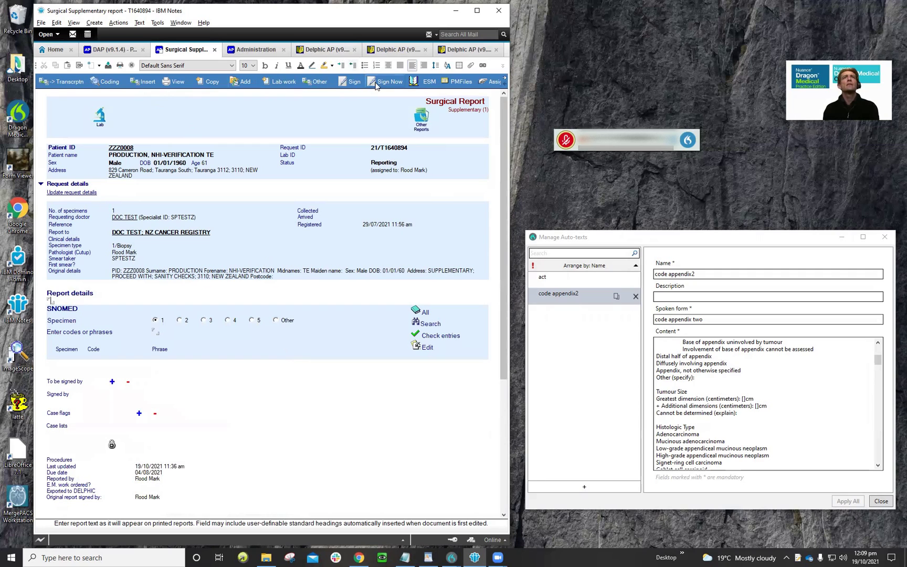
{"action": "left_click", "coordinate": [240, 51]}
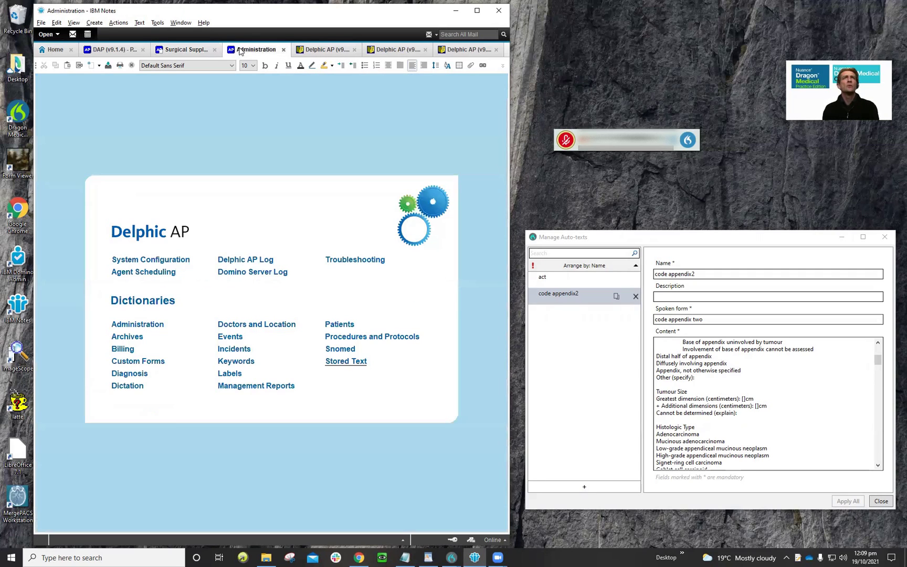
{"action": "left_click", "coordinate": [346, 362]}
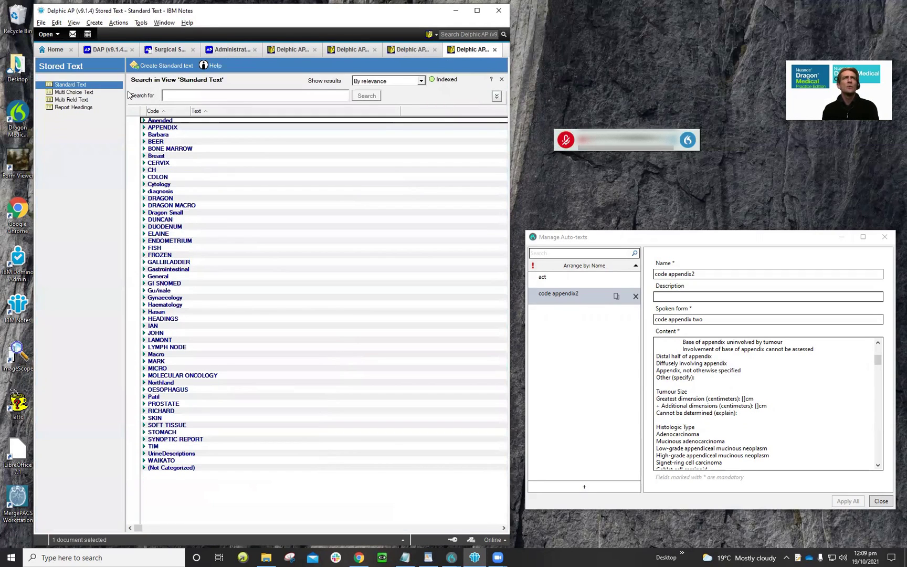
{"action": "left_click", "coordinate": [157, 66]}
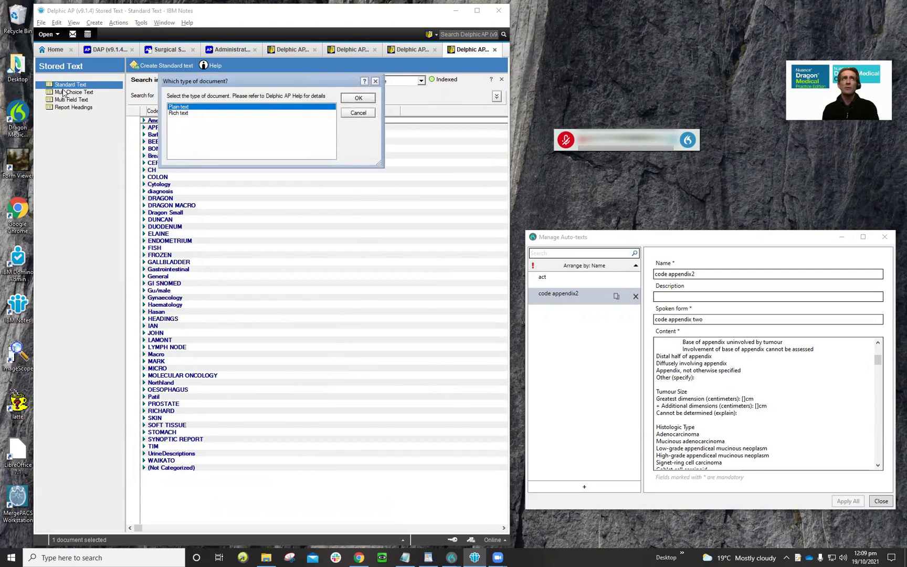
{"action": "left_click", "coordinate": [358, 113]}
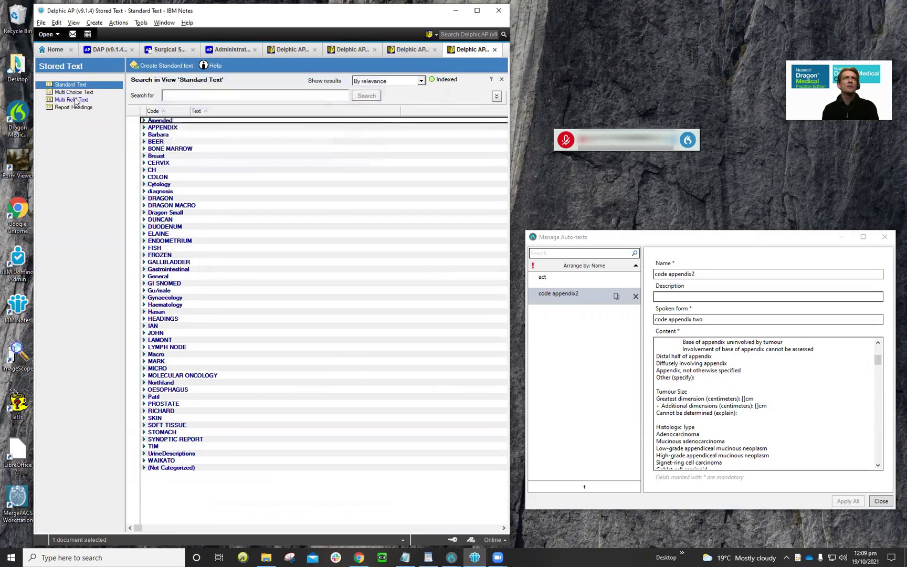
Create a rich-text Multi-field Text with code 'code appendix3' and description 'marks test 3'
{"action": "left_click", "coordinate": [71, 99]}
{"action": "left_click", "coordinate": [160, 65]}
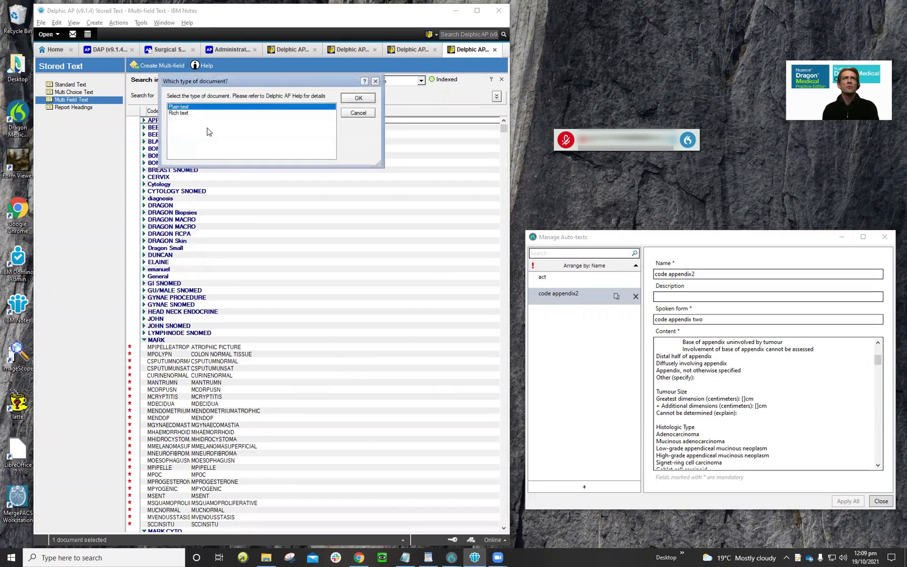
{"action": "left_click", "coordinate": [176, 113]}
{"action": "left_click", "coordinate": [358, 99]}
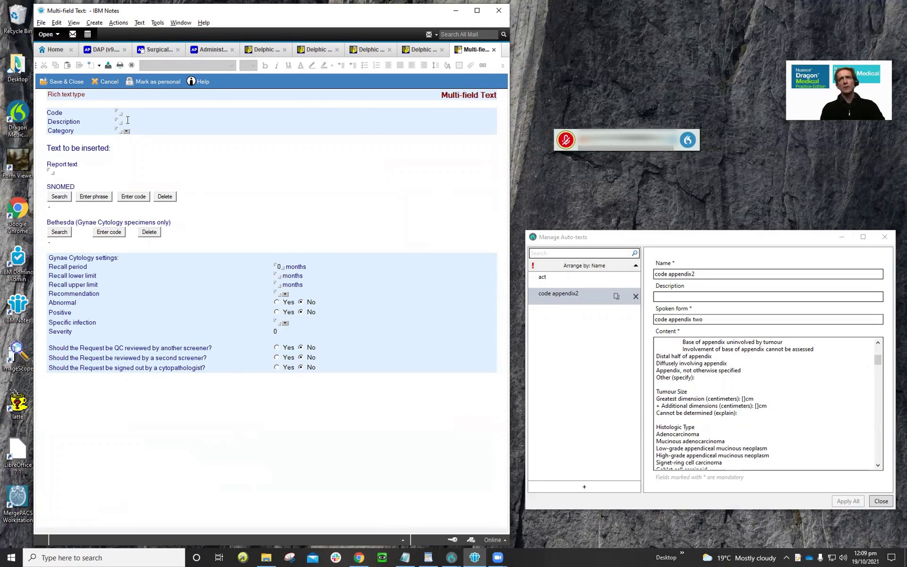
{"action": "type", "text": "co"}
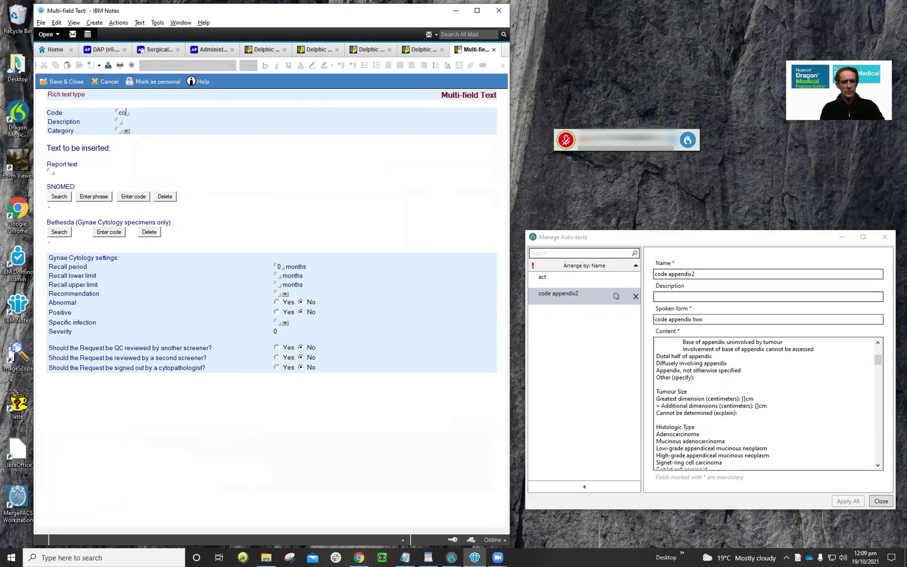
{"action": "type", "text": "de appe"}
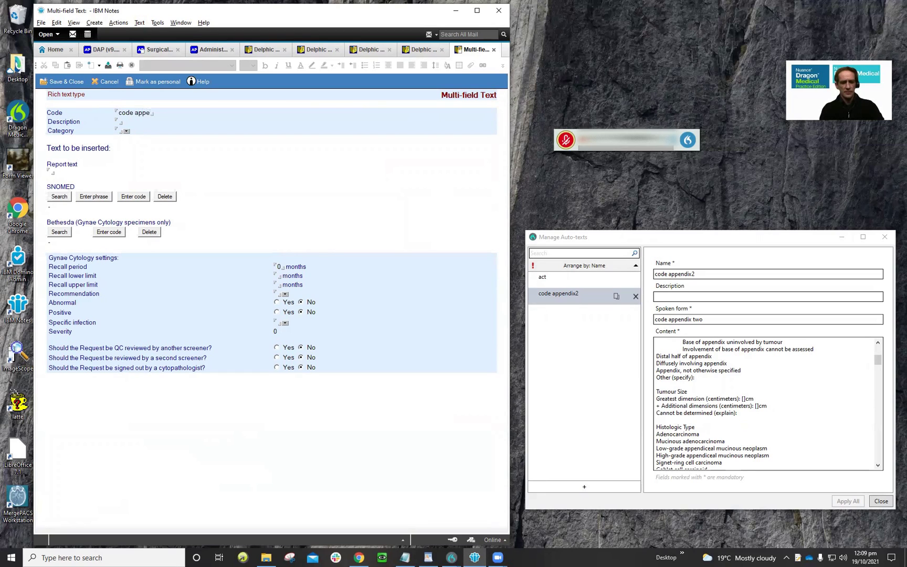
{"action": "type", "text": "ndix"}
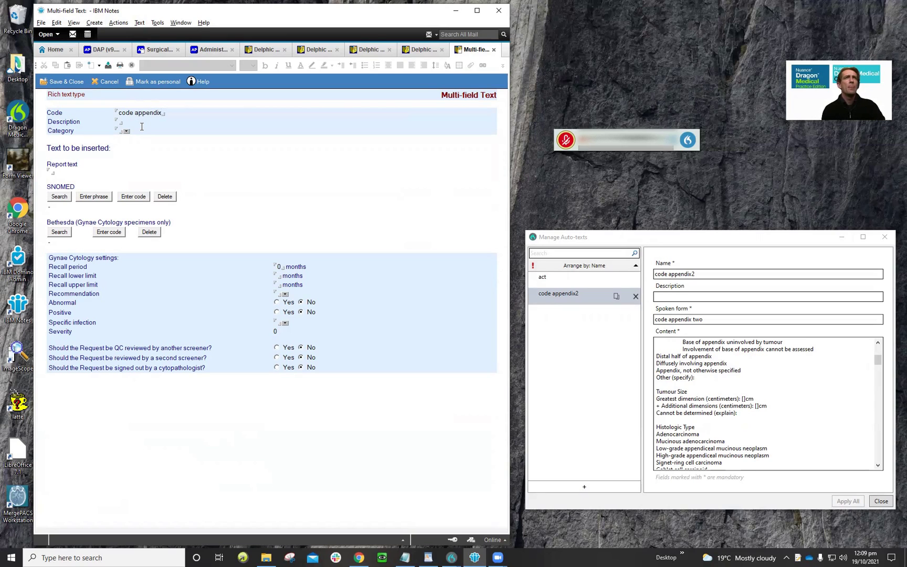
{"action": "type", "text": "3"}
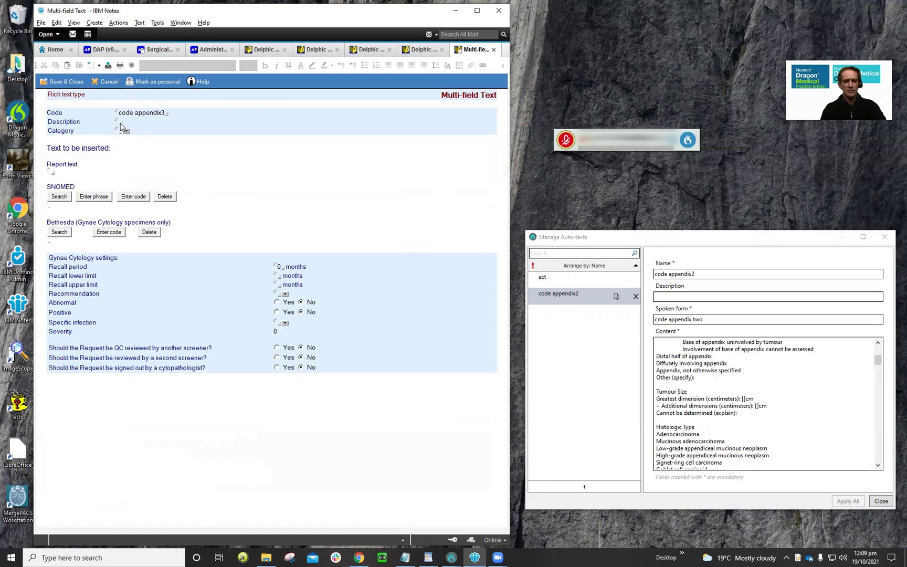
{"action": "type", "text": "mar"}
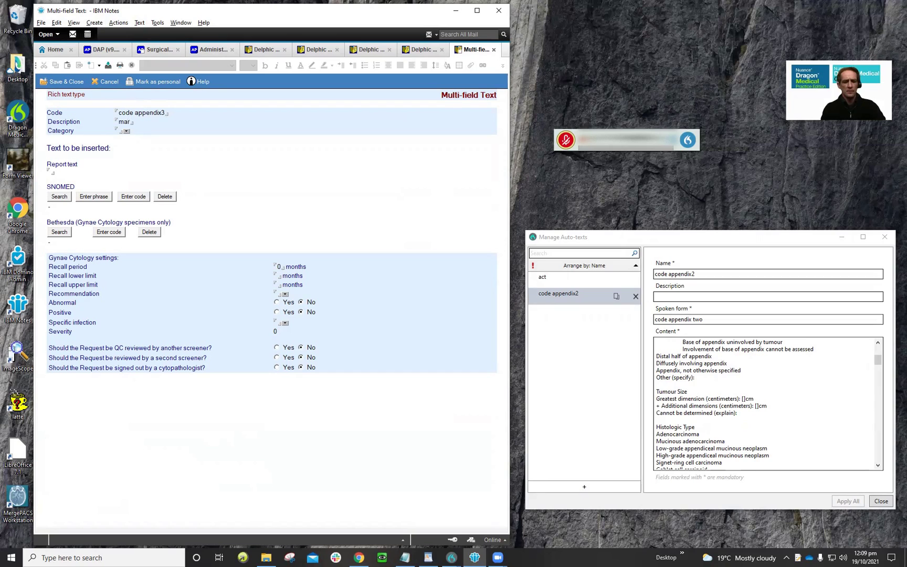
{"action": "type", "text": "ks test"}
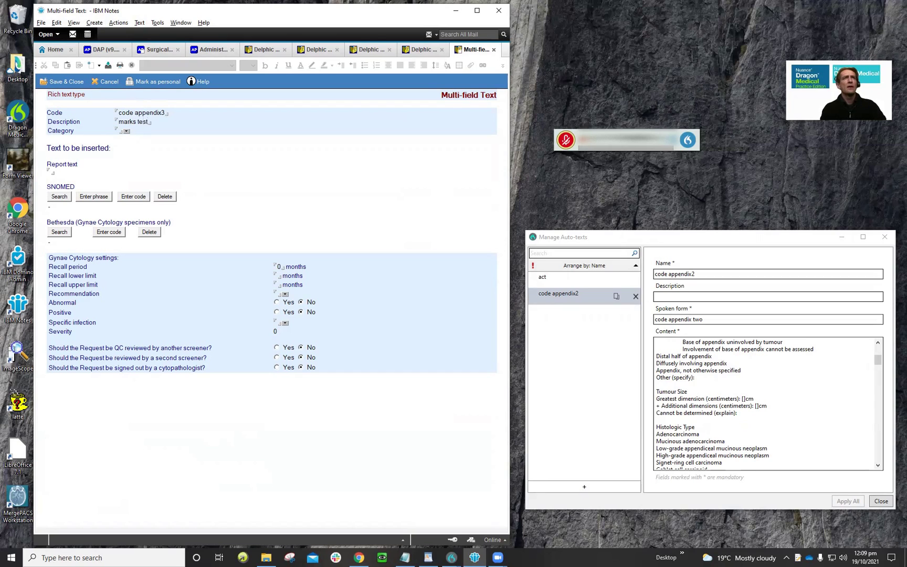
{"action": "type", "text": " 3"}
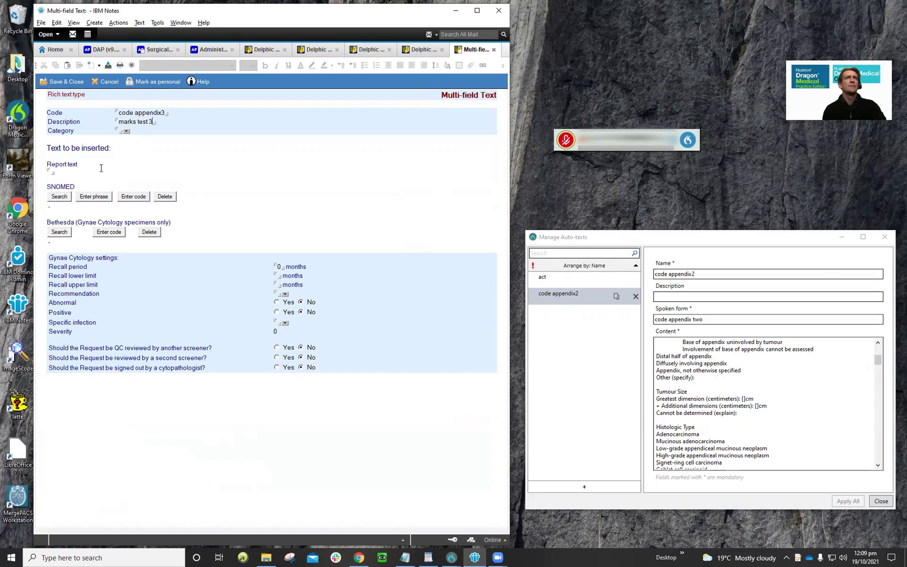
Put the appendix template in the Report text field and delete the instruction lines above APPENDIX:
{"action": "left_click", "coordinate": [54, 172]}
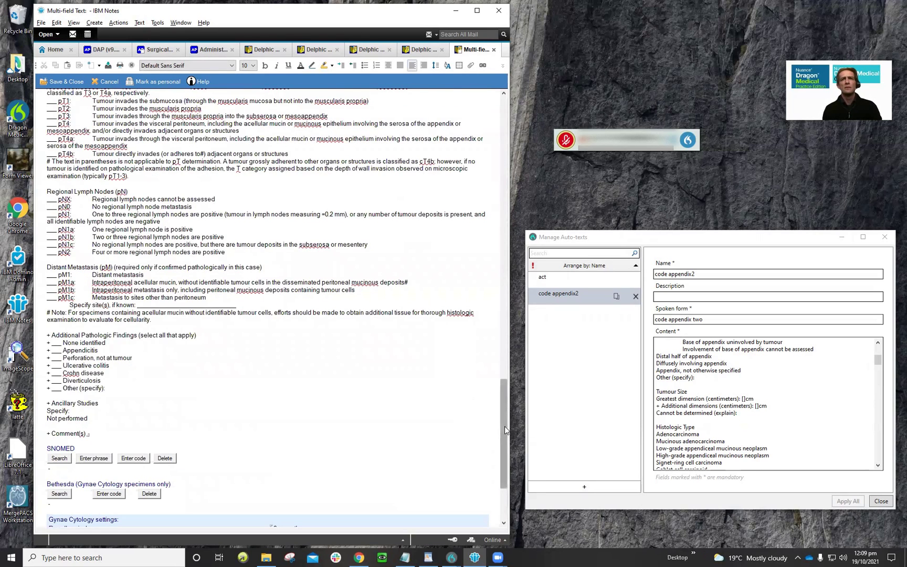
{"action": "left_click_drag", "start_coordinate": [504, 433], "coordinate": [501, 87]}
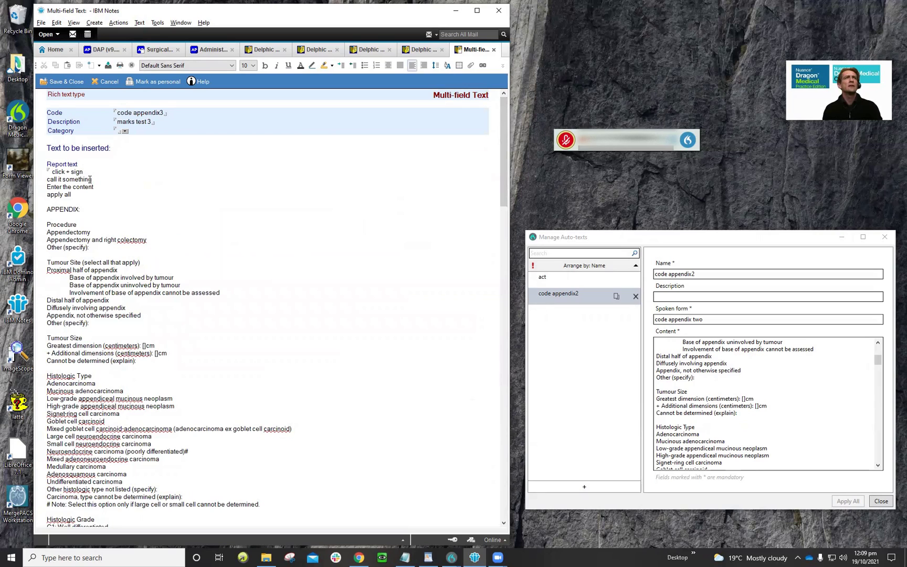
{"action": "left_click_drag", "start_coordinate": [52, 172], "coordinate": [14, 177]}
{"action": "key", "text": "Delete"}
Bold the APPENDIX:, Tumour Size, Histologic Type and Grade headings, colour Grade magenta, and save
{"action": "key", "text": "ctrl+b"}
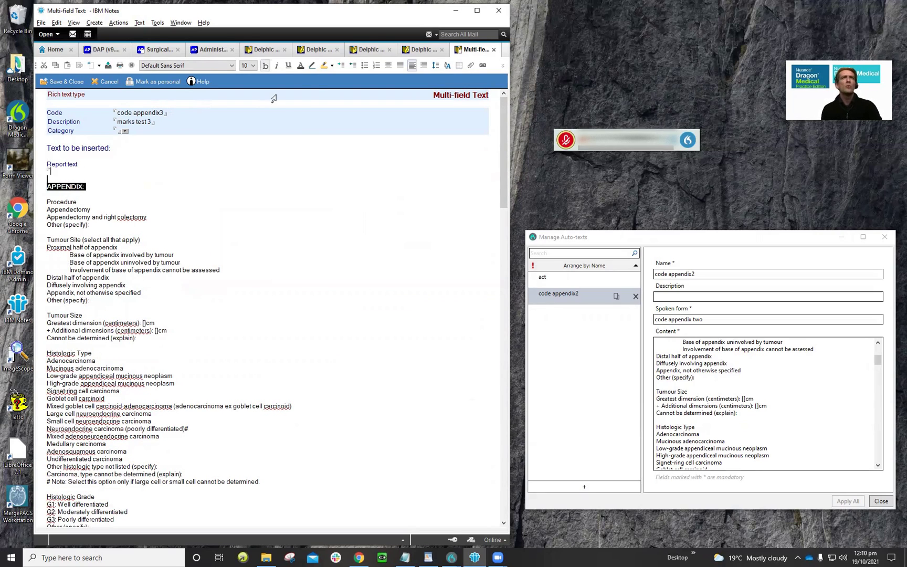
{"action": "left_click_drag", "start_coordinate": [84, 317], "coordinate": [15, 312]}
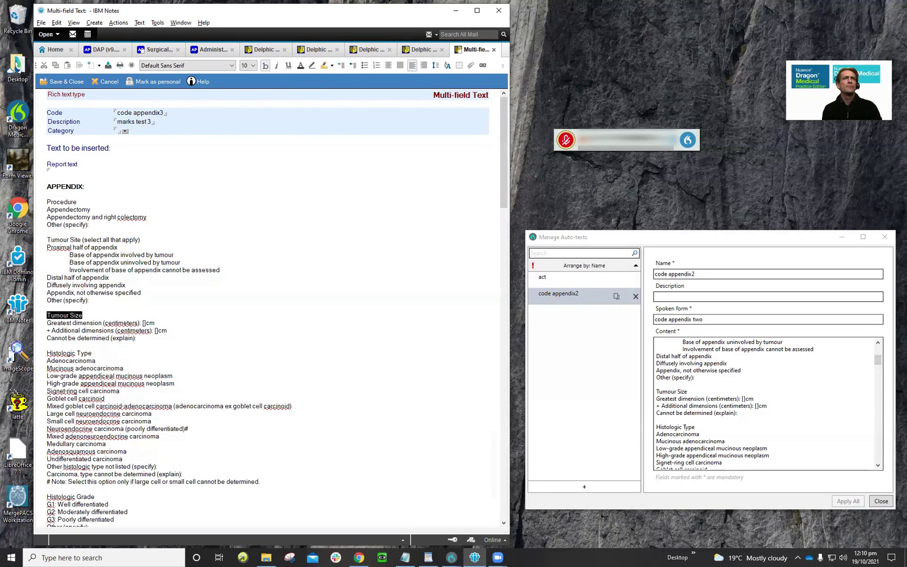
{"action": "key", "text": "ctrl+b"}
{"action": "left_click_drag", "start_coordinate": [95, 353], "coordinate": [48, 344]}
{"action": "key", "text": "ctrl+b"}
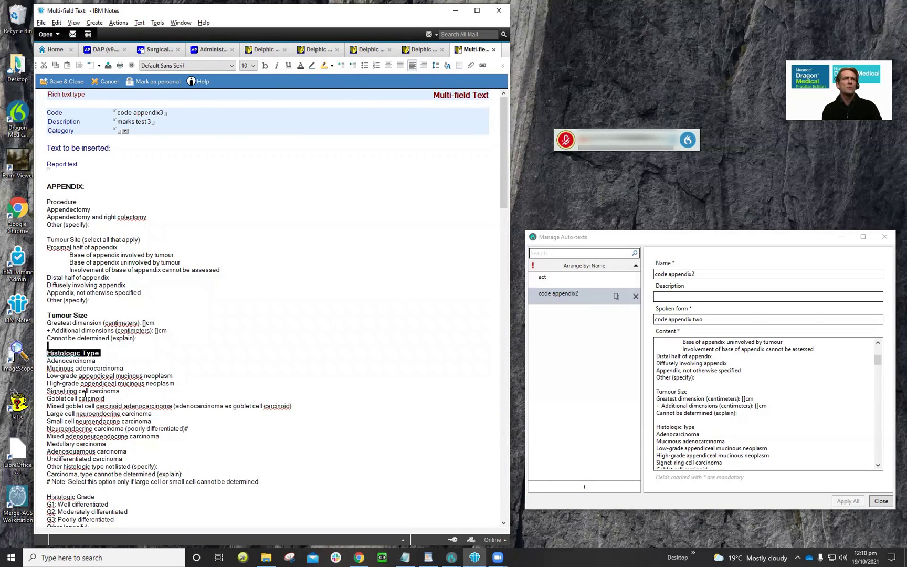
{"action": "left_click_drag", "start_coordinate": [95, 496], "coordinate": [47, 497]}
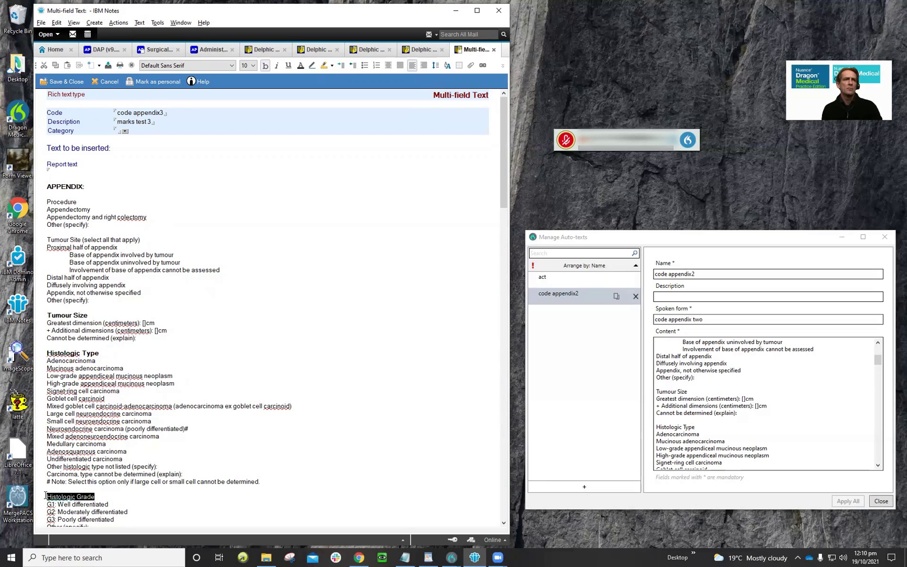
{"action": "key", "text": "ctrl+b"}
{"action": "left_click", "coordinate": [301, 68]}
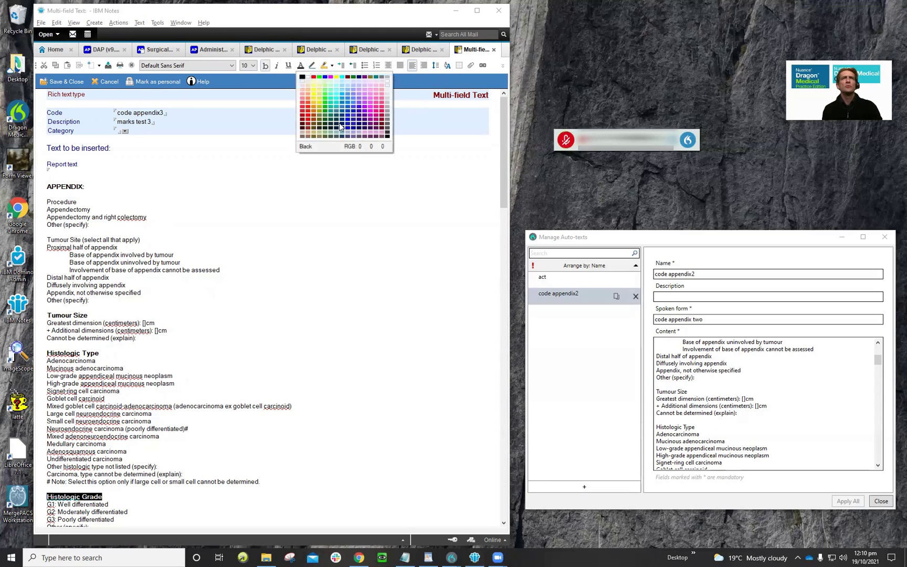
{"action": "left_click", "coordinate": [327, 95]}
{"action": "left_click", "coordinate": [205, 489]}
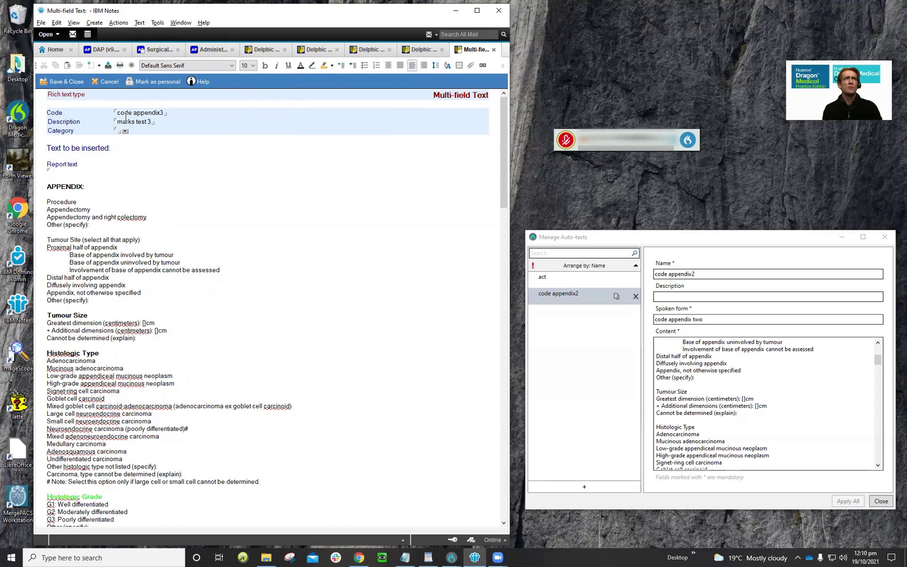
{"action": "left_click_drag", "start_coordinate": [163, 113], "coordinate": [91, 112]}
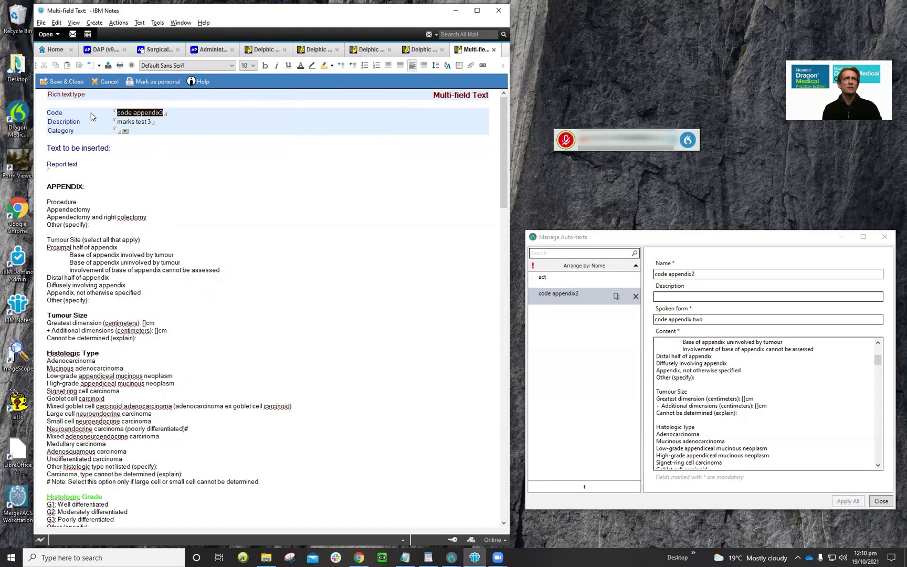
{"action": "left_click", "coordinate": [80, 83]}
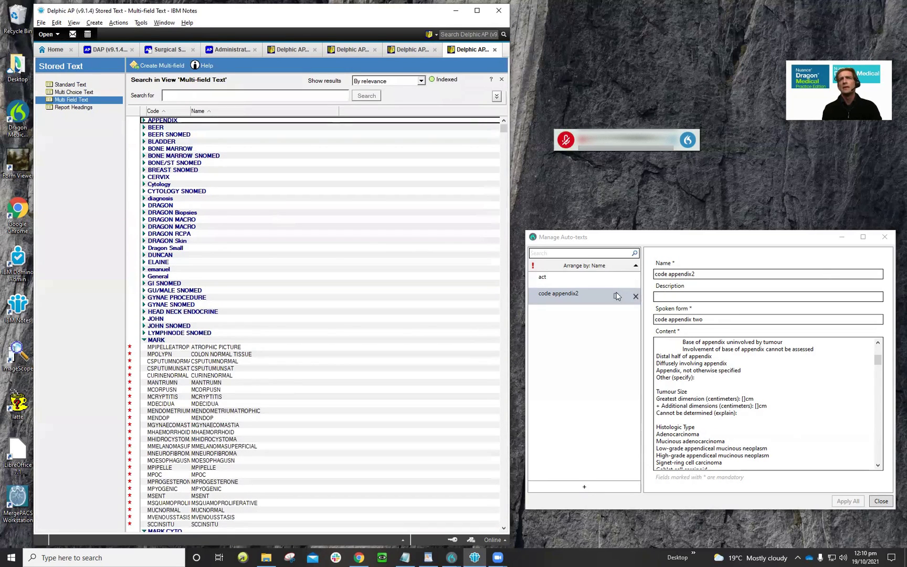
In Manage Step-by-step Commands, add a new command with Press Hotkey as its first step
{"action": "left_click", "coordinate": [684, 145]}
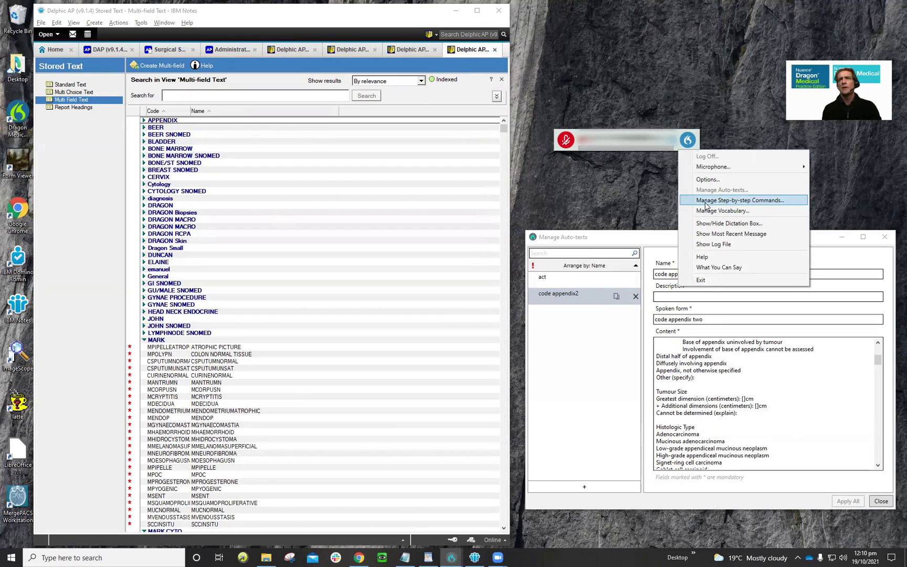
{"action": "left_click", "coordinate": [705, 204]}
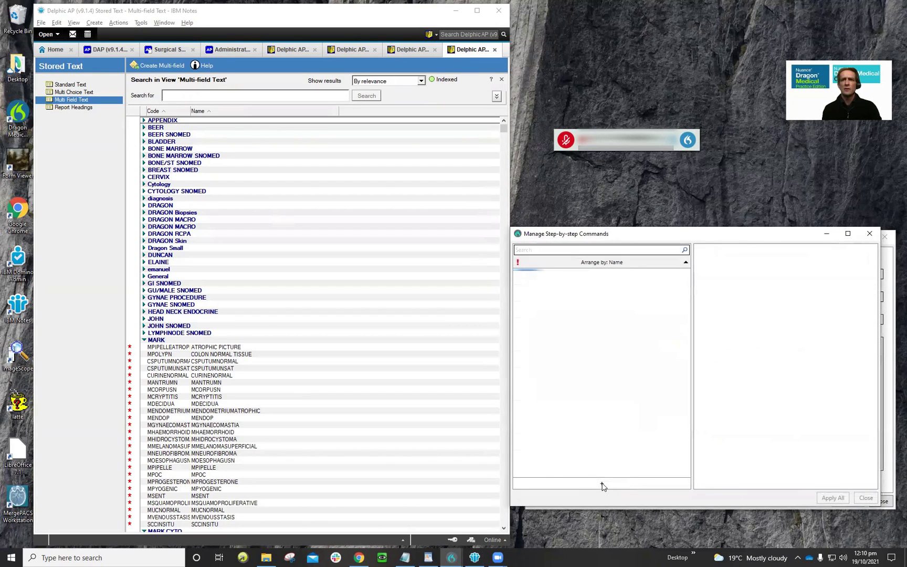
{"action": "left_click", "coordinate": [602, 484]}
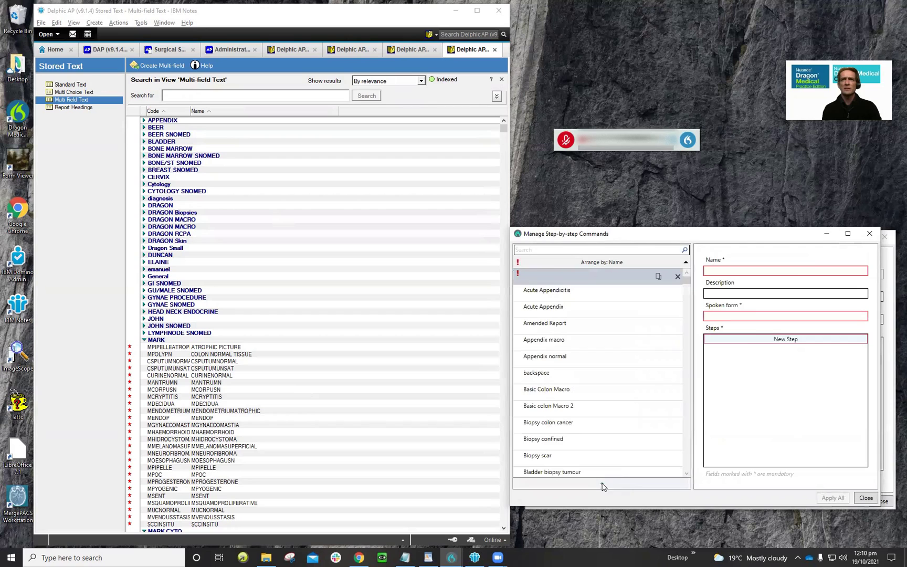
{"action": "left_click", "coordinate": [789, 339]}
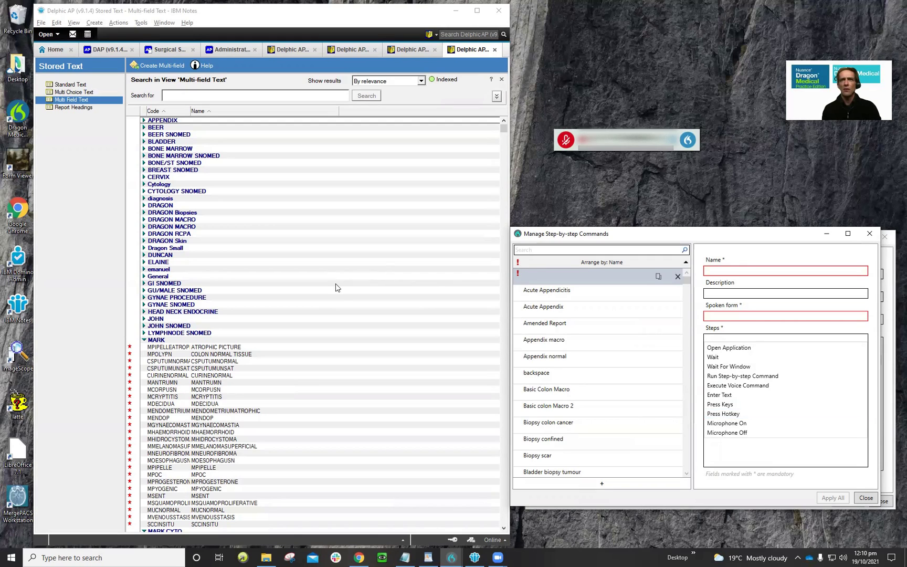
{"action": "left_click", "coordinate": [723, 415]}
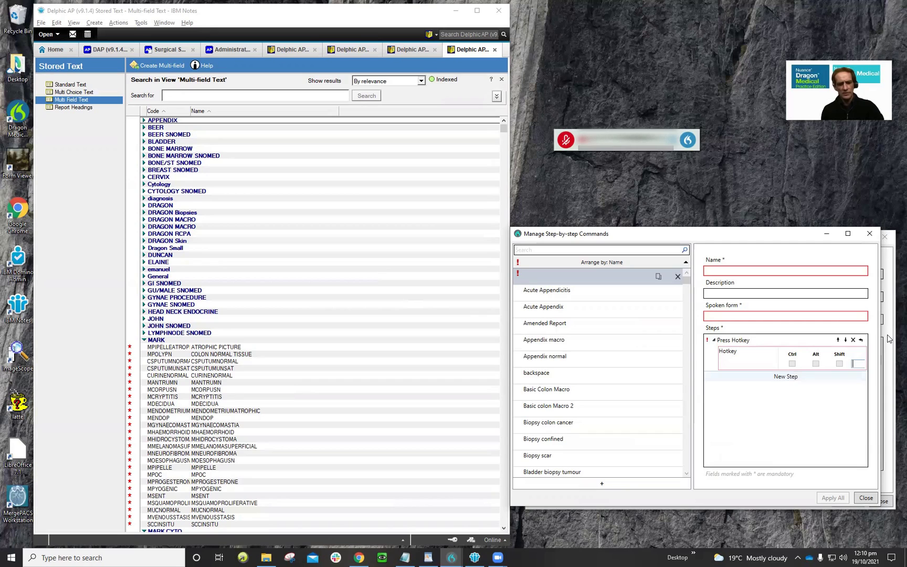
Make the command press Alt+3, enter the text 'code appendix3', then press Enter
{"action": "key", "text": "alt+3"}
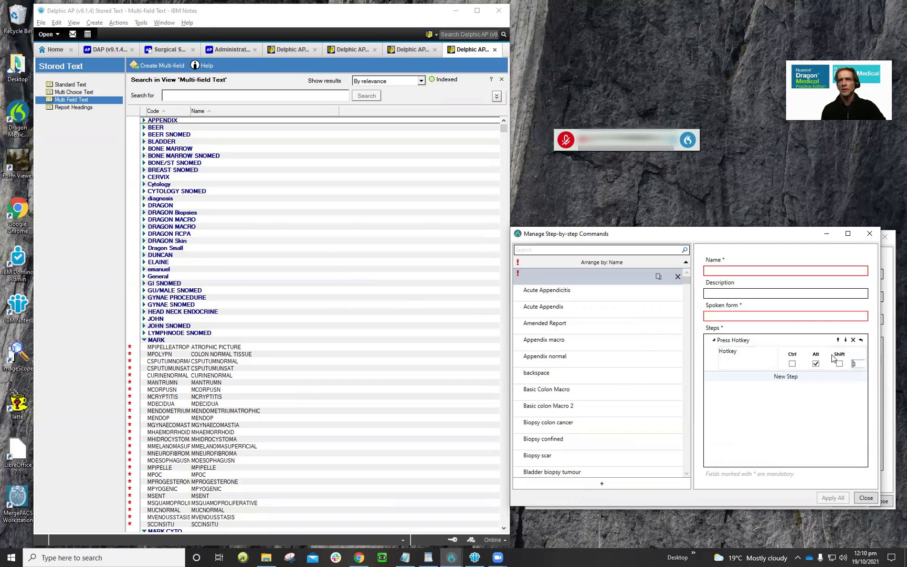
{"action": "left_click", "coordinate": [797, 377]}
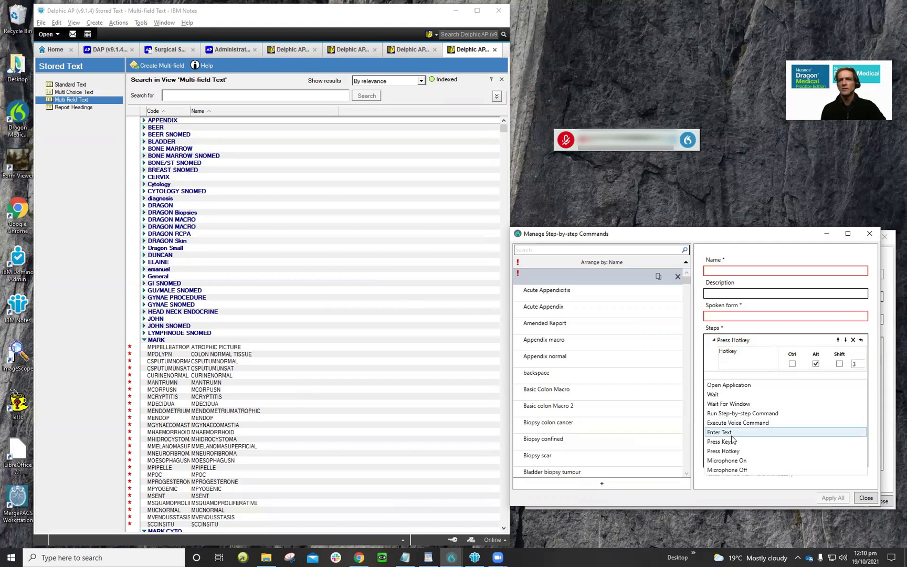
{"action": "left_click", "coordinate": [729, 432]}
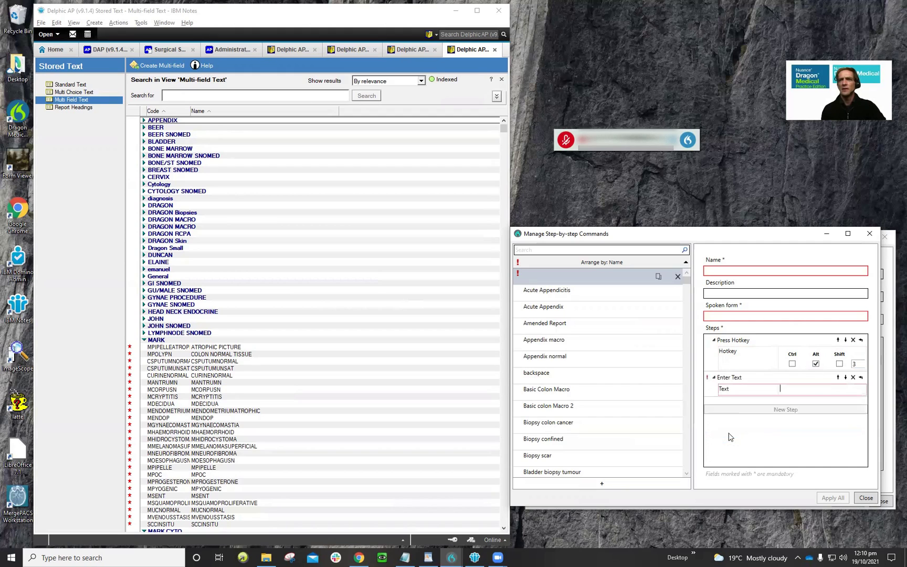
{"action": "type", "text": "code appendix3"}
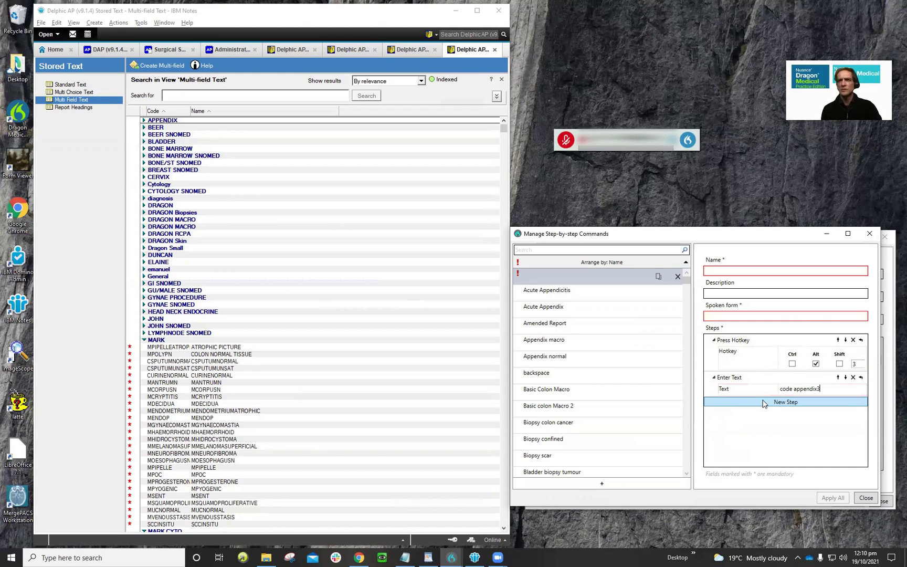
{"action": "left_click", "coordinate": [771, 403]}
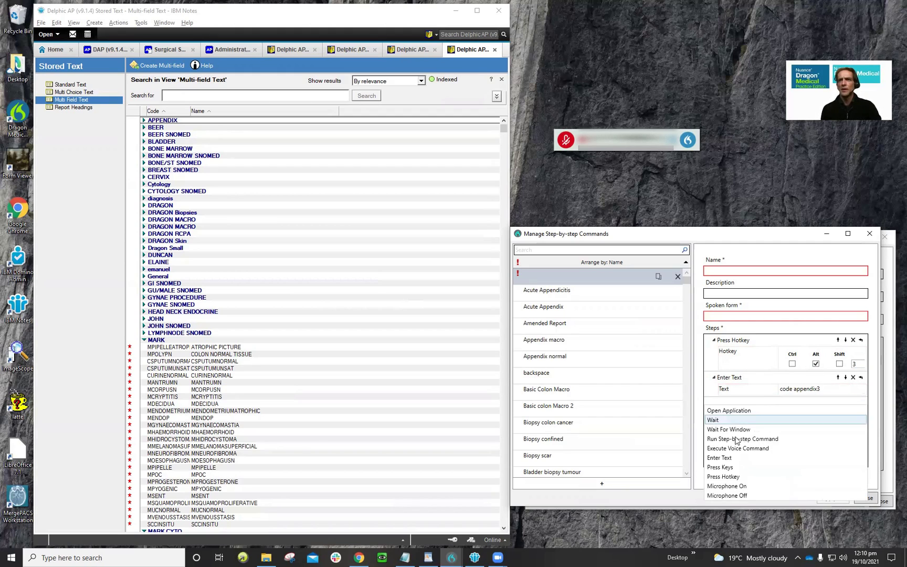
{"action": "left_click", "coordinate": [751, 470]}
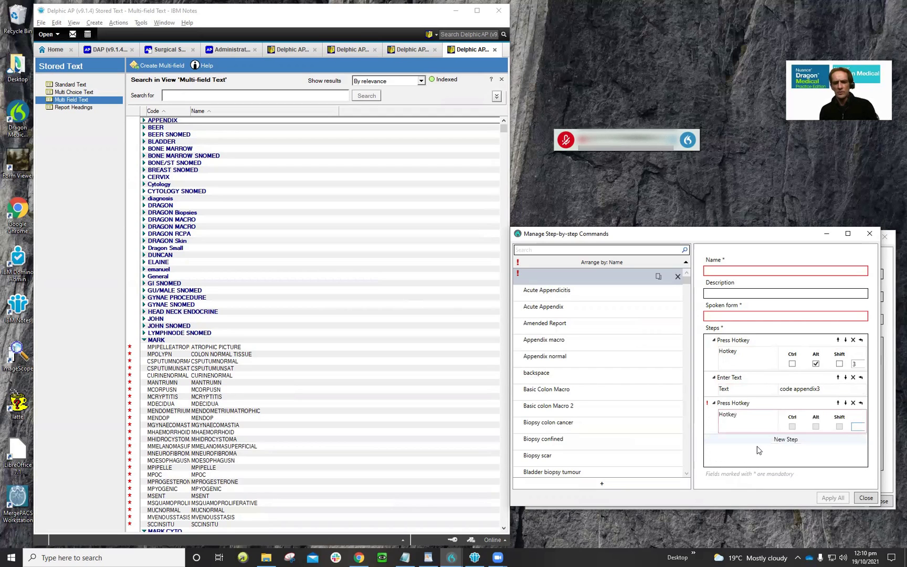
{"action": "key", "text": "Return"}
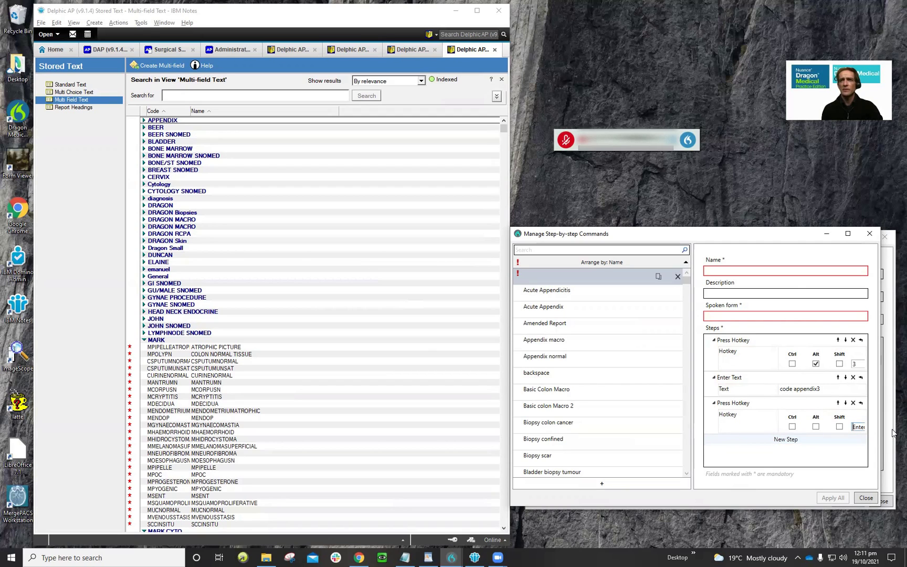
{"action": "left_click", "coordinate": [751, 269]}
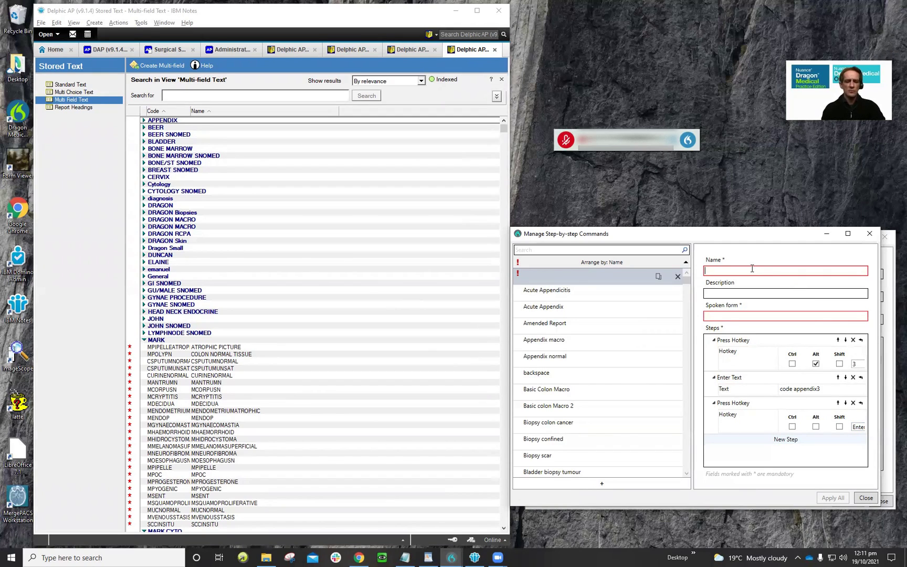
Name the command 'code APPENDIX', apply it, and close the Step-by-step Commands and Auto-texts managers
{"action": "type", "text": "code APPE"}
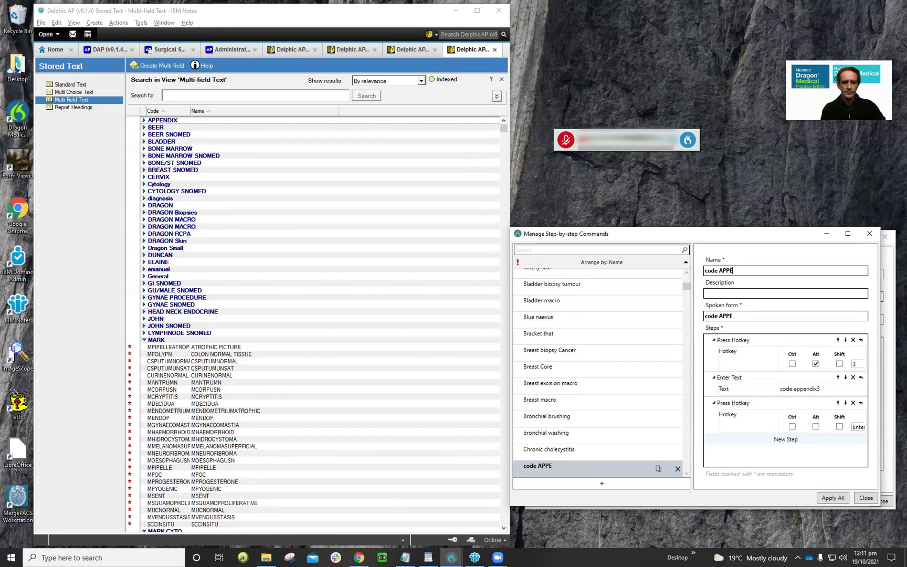
{"action": "type", "text": "NDIX"}
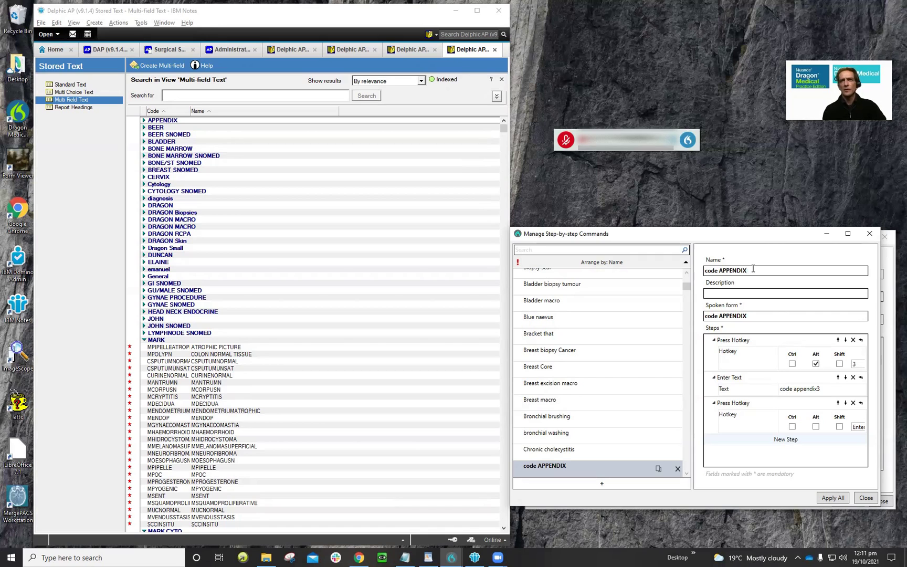
{"action": "left_click", "coordinate": [833, 497]}
{"action": "scroll", "coordinate": [575, 450], "scroll_direction": "down", "scroll_amount": 1}
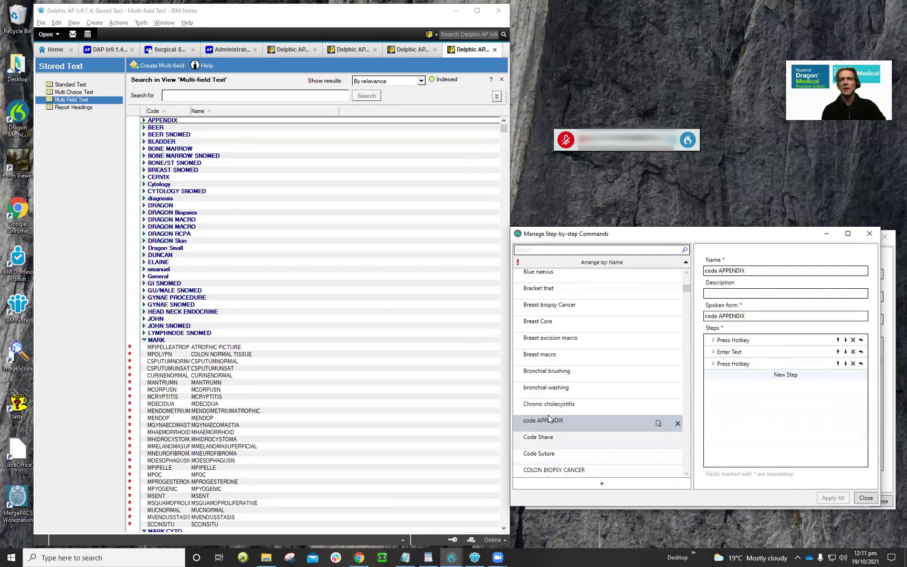
{"action": "left_click", "coordinate": [866, 498]}
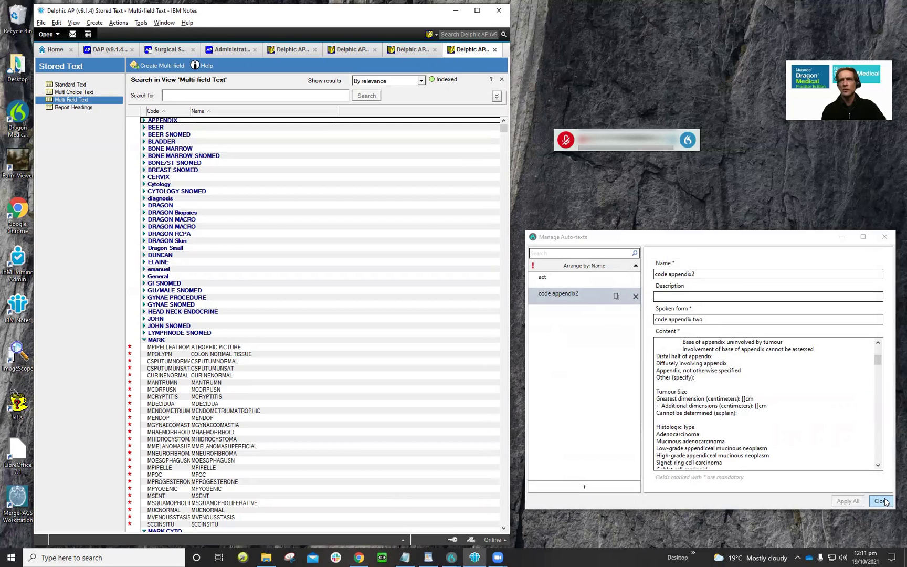
{"action": "left_click", "coordinate": [880, 501]}
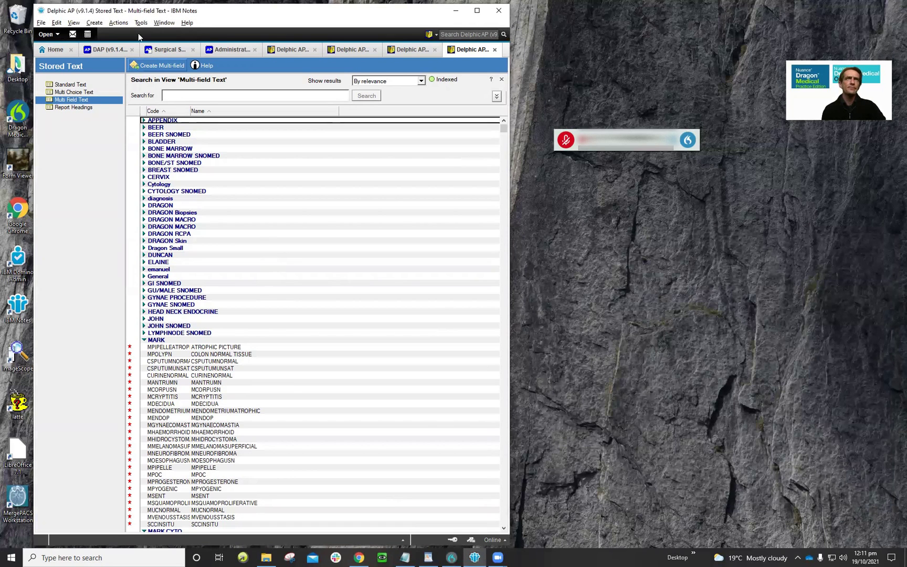
Dictate 'code APPENDIX' into the Surgical Supplementary report and review the inserted appendix template under Report details
{"action": "left_click", "coordinate": [164, 50]}
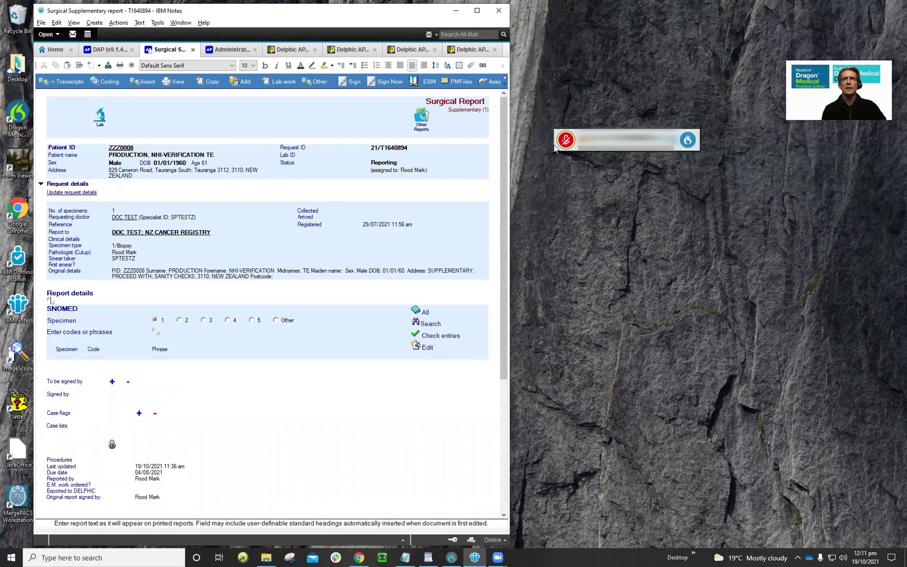
{"action": "key", "text": "KP_Add"}
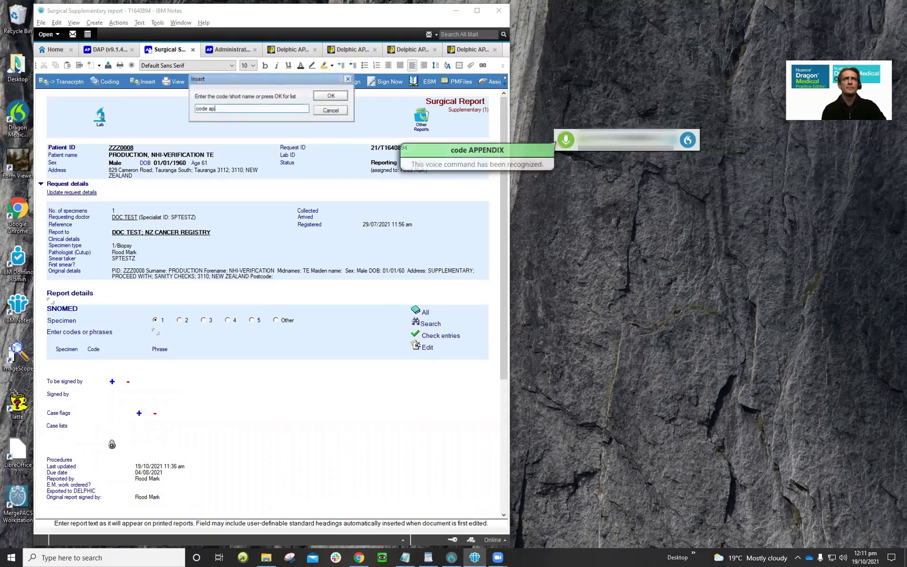
{"action": "scroll", "coordinate": [367, 294], "scroll_direction": "up", "scroll_amount": 12}
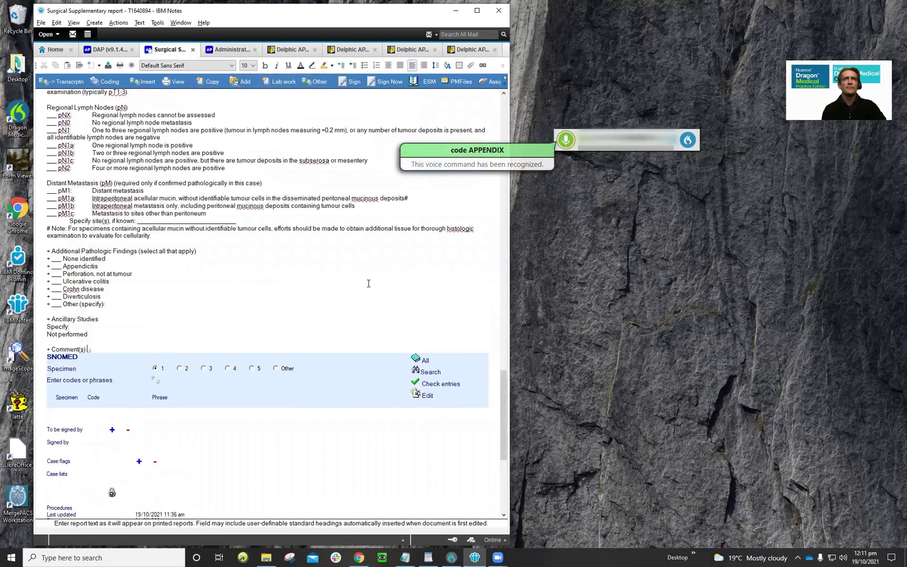
{"action": "left_click_drag", "start_coordinate": [505, 351], "coordinate": [509, 183]}
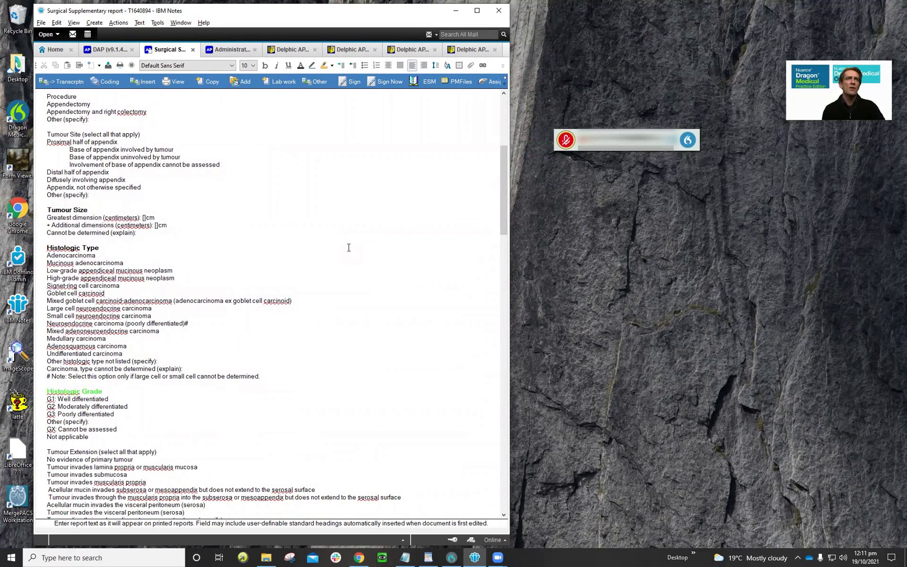
{"action": "scroll", "coordinate": [348, 248], "scroll_direction": "up", "scroll_amount": 5}
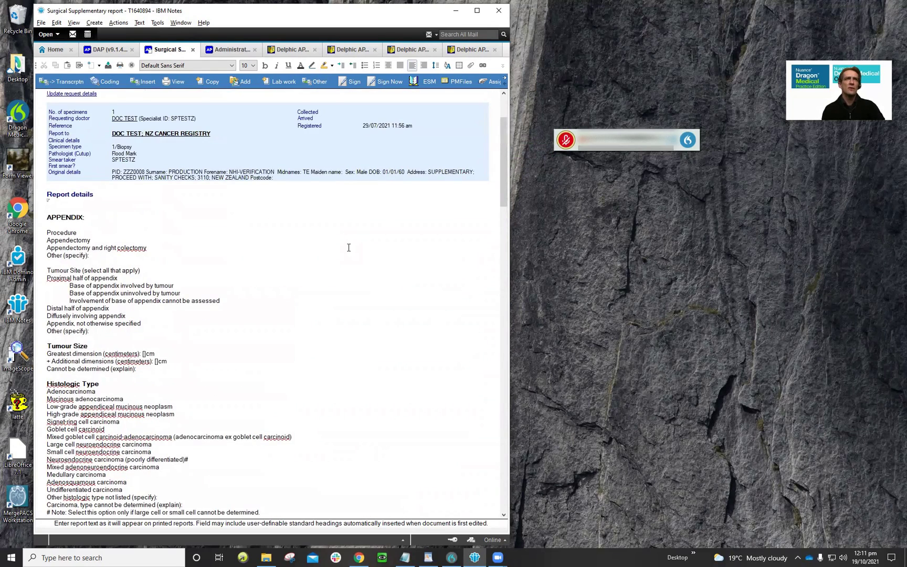